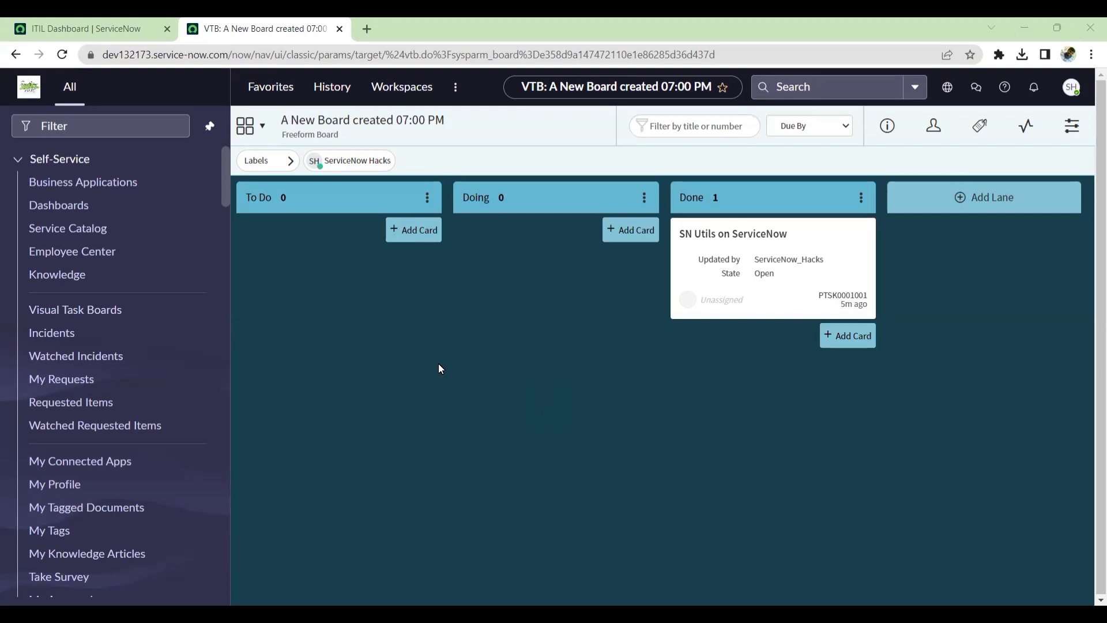
# Add a card titled "Add to Update Set Utli" to the To Do lane of the board.
pyautogui.click(423, 234)
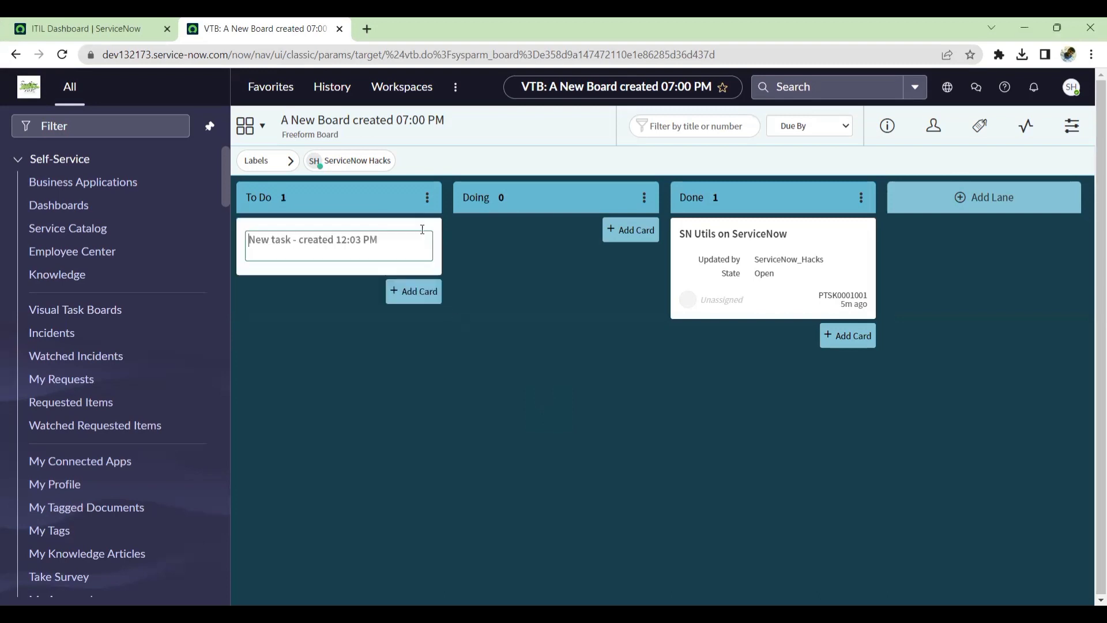
pyautogui.write('https://developer.servicenow.com/connect.do#!/share/contents/9824957_add_to_update_set_utility?v=7.0&t=PRODUCT_DETAILS')
pyautogui.hotkey('ctrl', 'z')
pyautogui.write('Add')
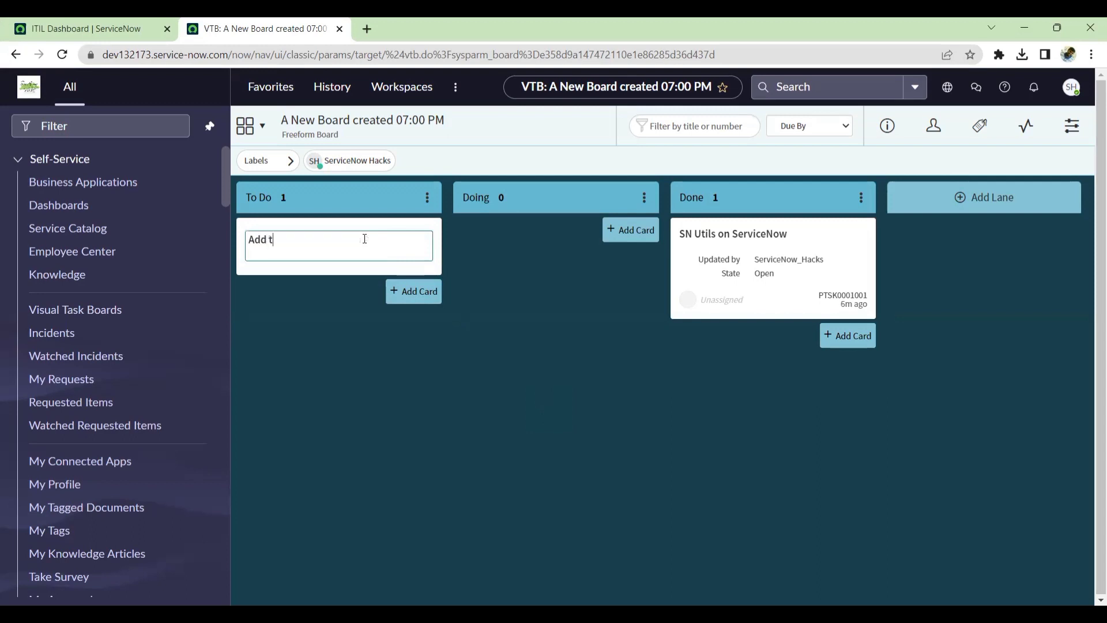
pyautogui.write(' to Update Set Utli')
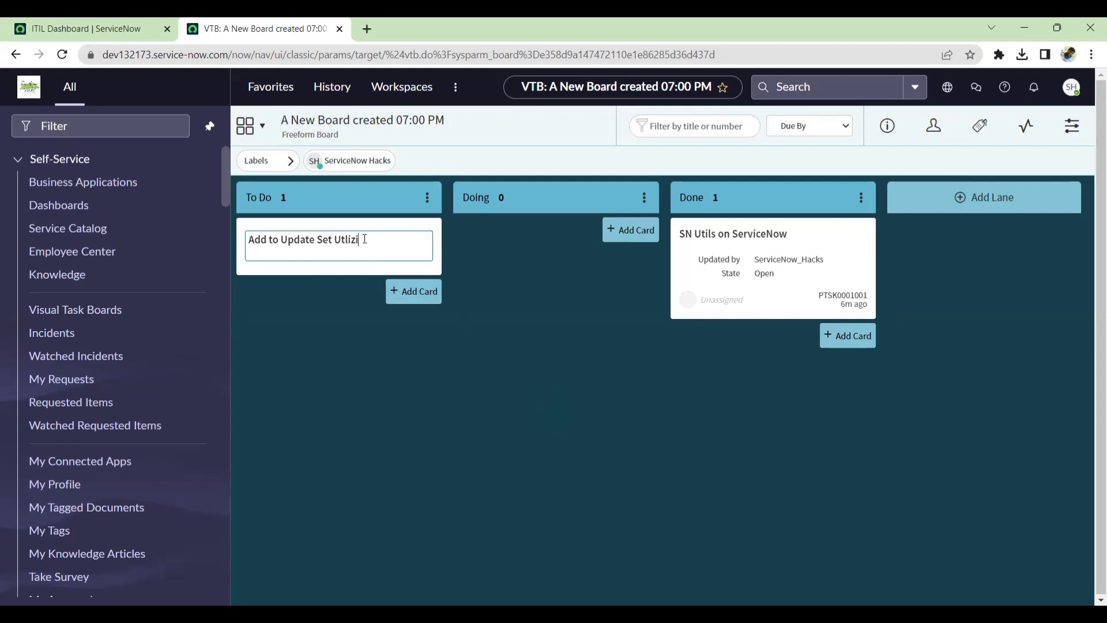
pyautogui.click(398, 281)
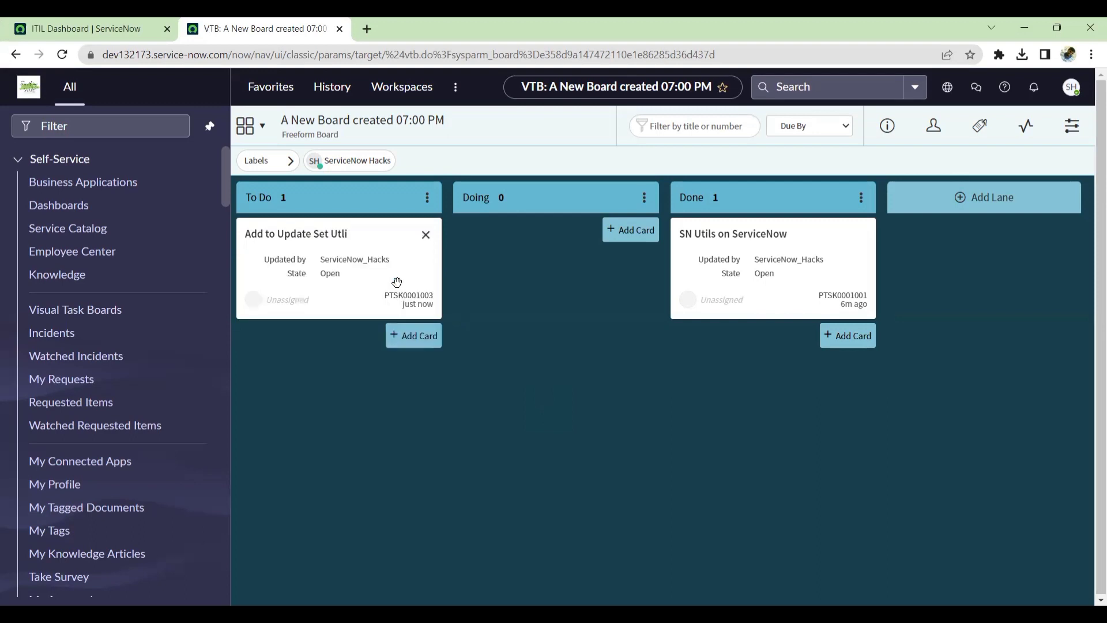
# Open the Add to Update Set Utility share page in a new browser tab.
pyautogui.click(368, 29)
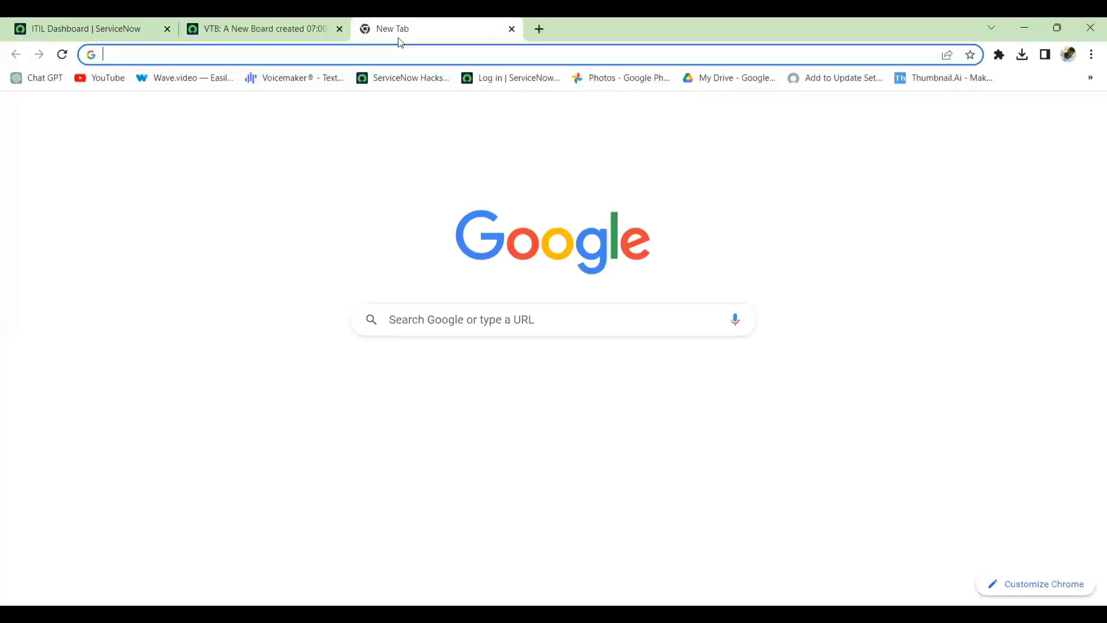
pyautogui.write('https://developer.servicenow.com/connect.do#!/share/contents/9824957_add_to_update_set_utility?v=7.0&t=PRODUCT_DETAILS')
pyautogui.press('Return')
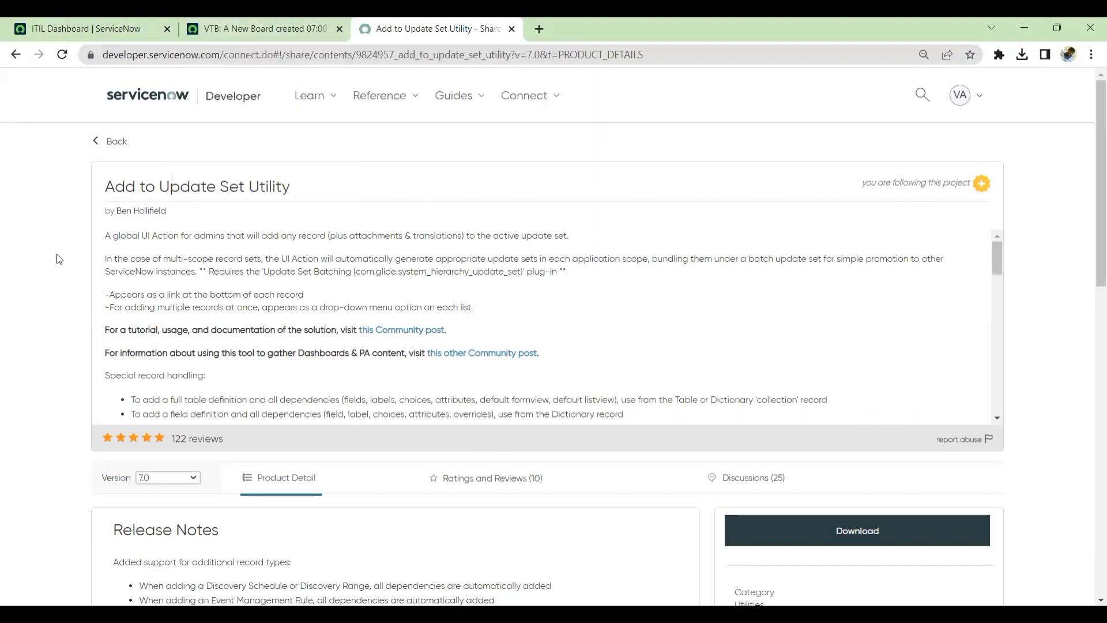
# Read the utility's title and description on the share page.
pyautogui.tripleClick(176, 186)
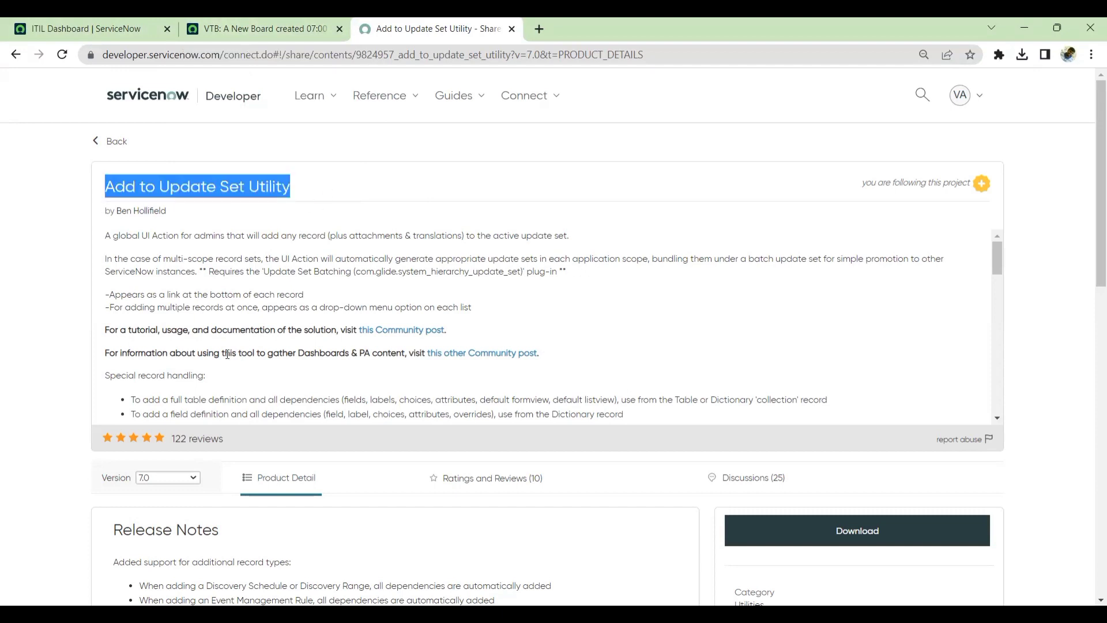
pyautogui.click(80, 279)
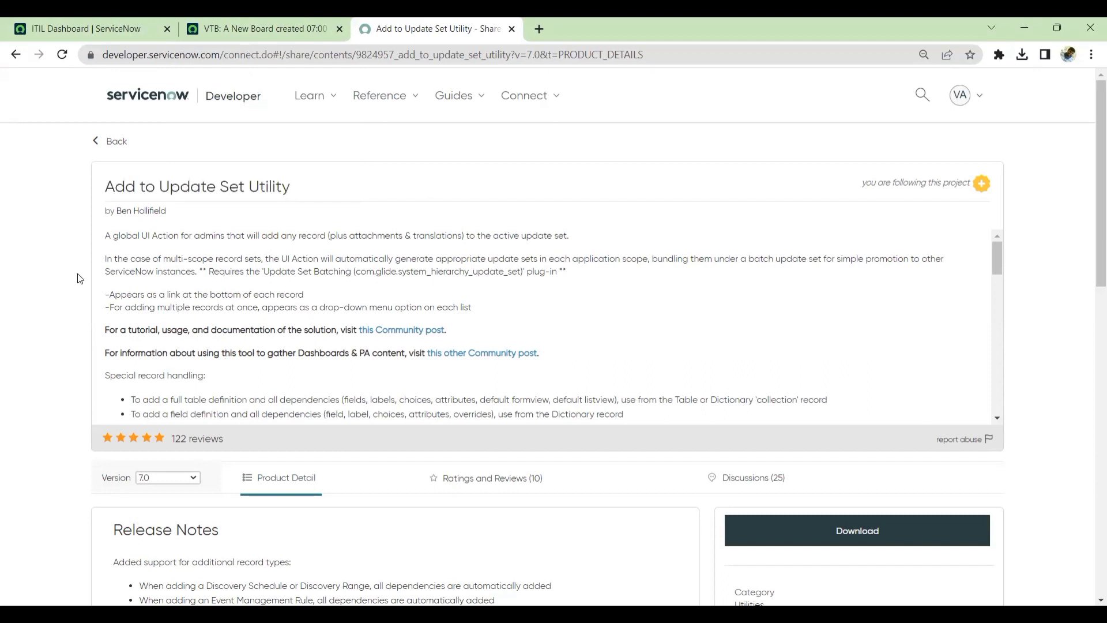
pyautogui.moveTo(107, 186); pyautogui.dragTo(279, 188)
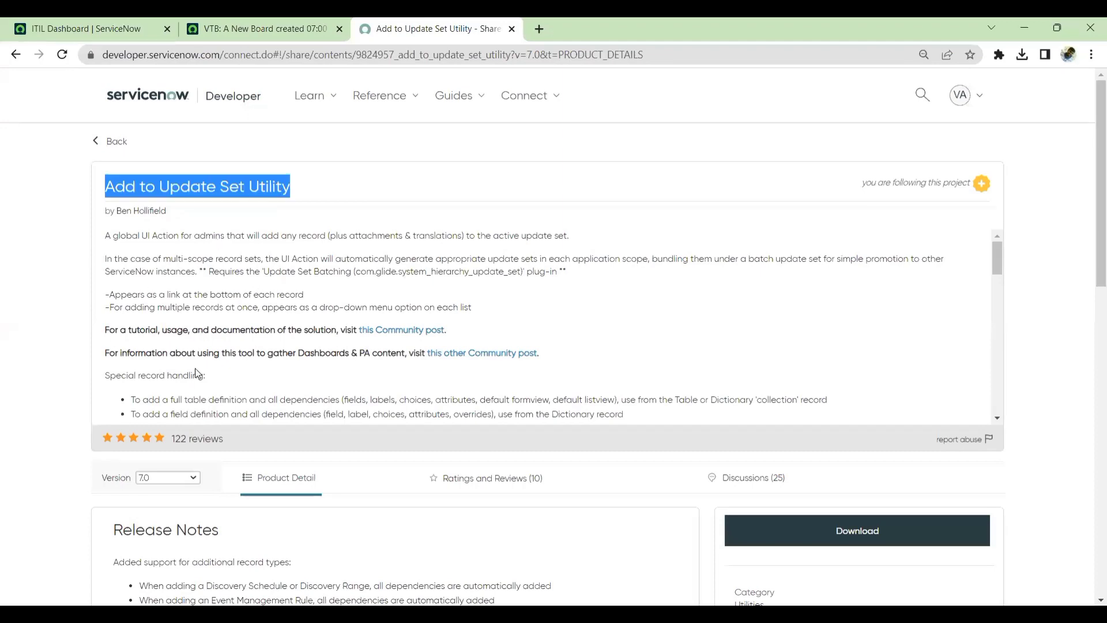
pyautogui.scroll(-4, 197, 373)
pyautogui.scroll(3, 191, 357)
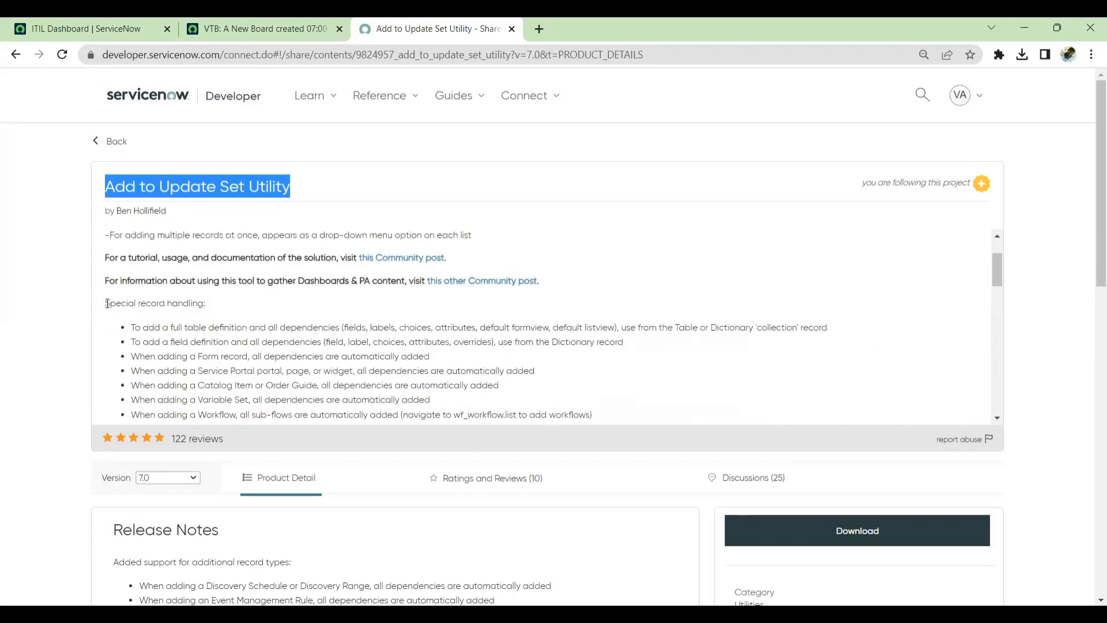
pyautogui.moveTo(108, 303); pyautogui.dragTo(495, 438)
pyautogui.scroll(3, 344, 332)
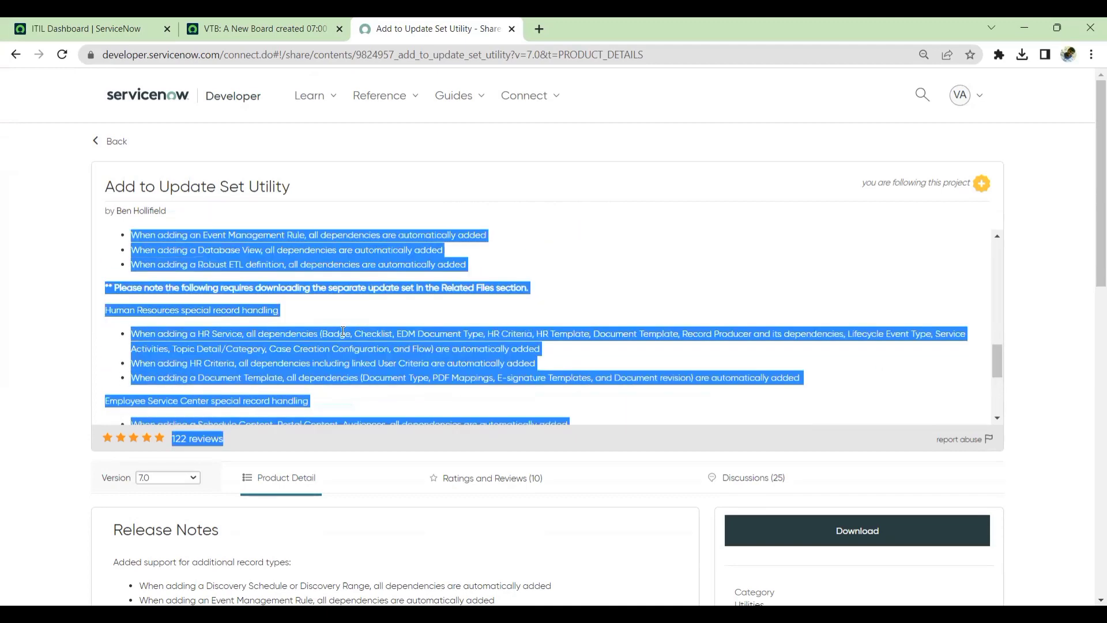
pyautogui.click(17, 374)
# Expand the Business Rule, Script Include and UI Action folders in the Update Set Preview.
pyautogui.scroll(-5, 19, 388)
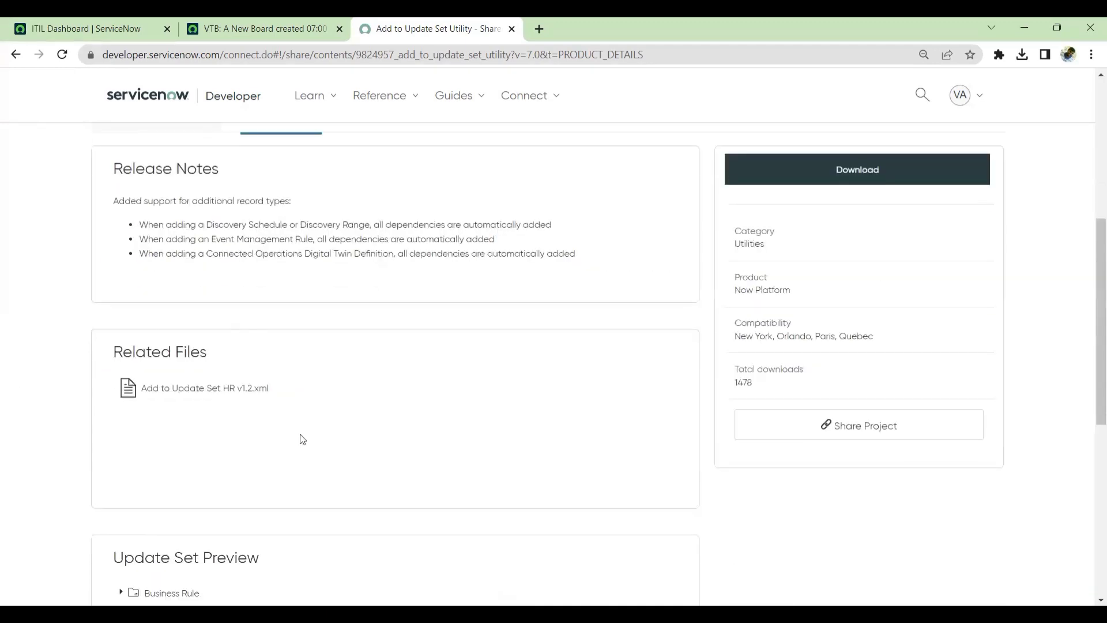
pyautogui.scroll(-6, 288, 437)
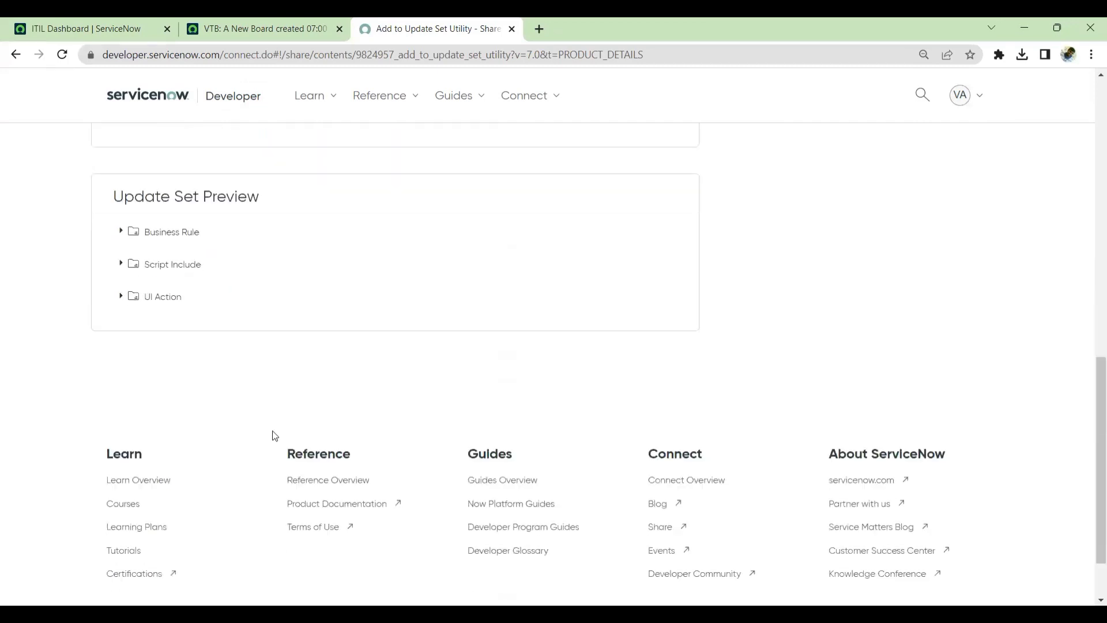
pyautogui.click(175, 238)
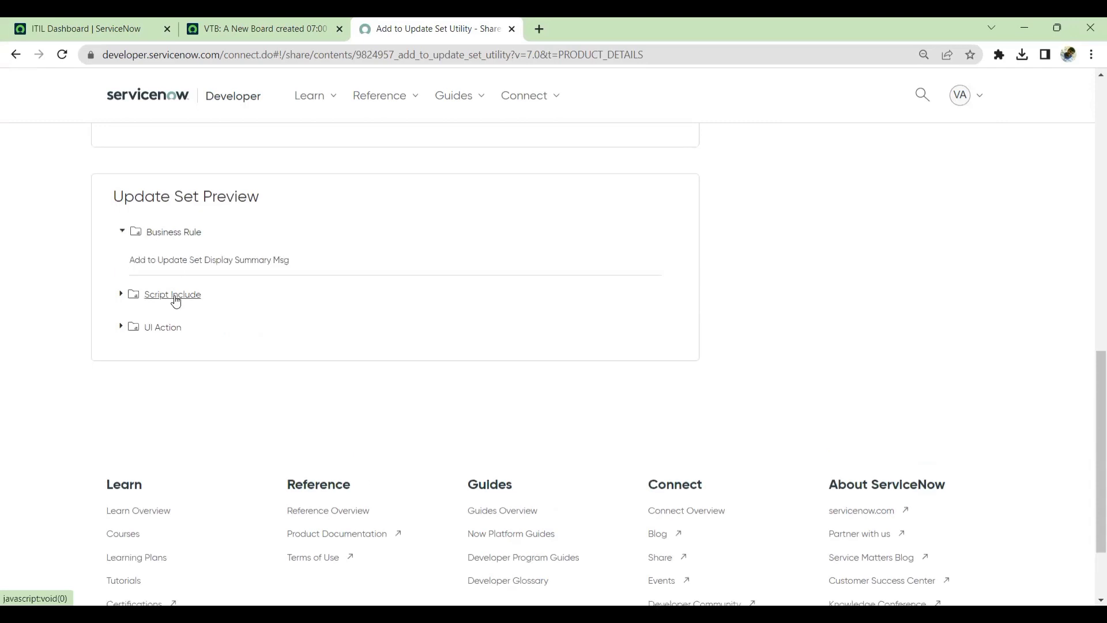
pyautogui.click(175, 296)
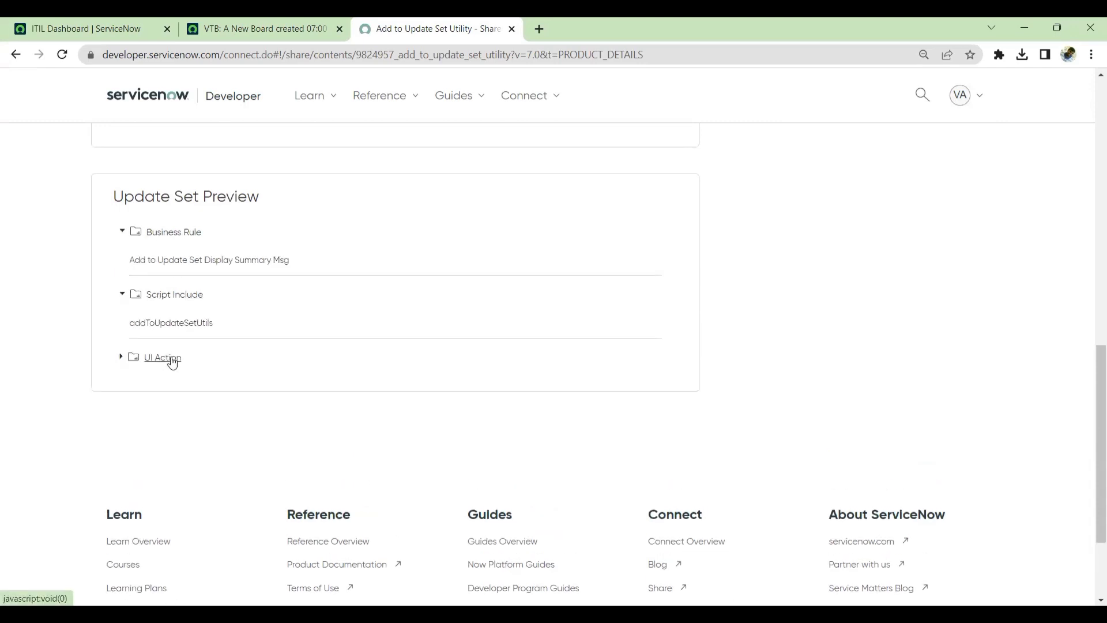
pyautogui.click(172, 358)
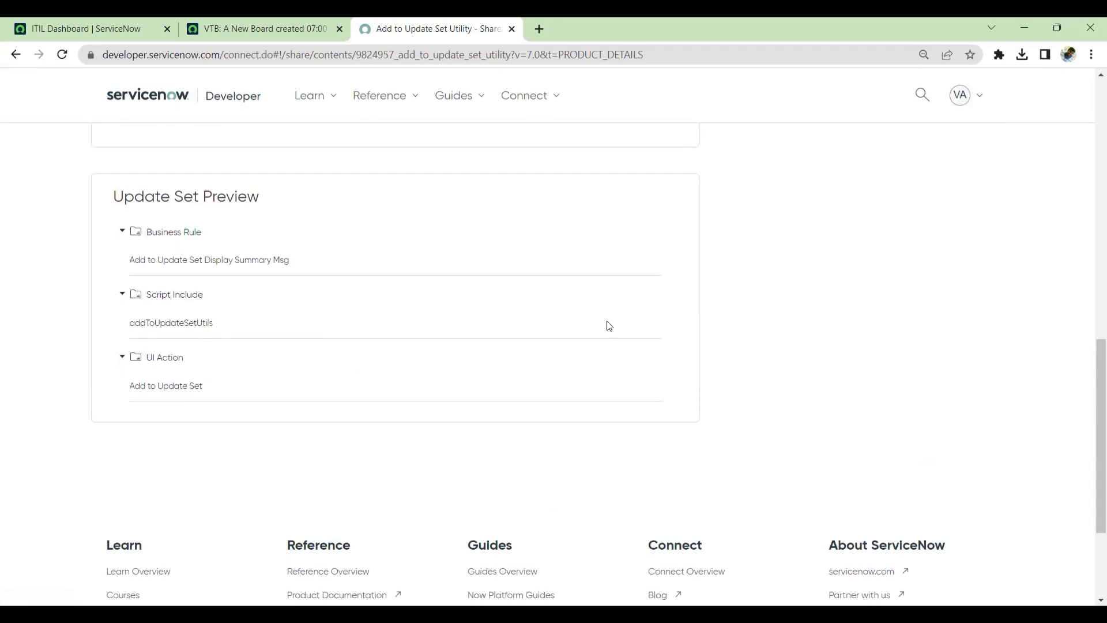
# Download the Add to Update Set Utility.
pyautogui.scroll(9, 545, 379)
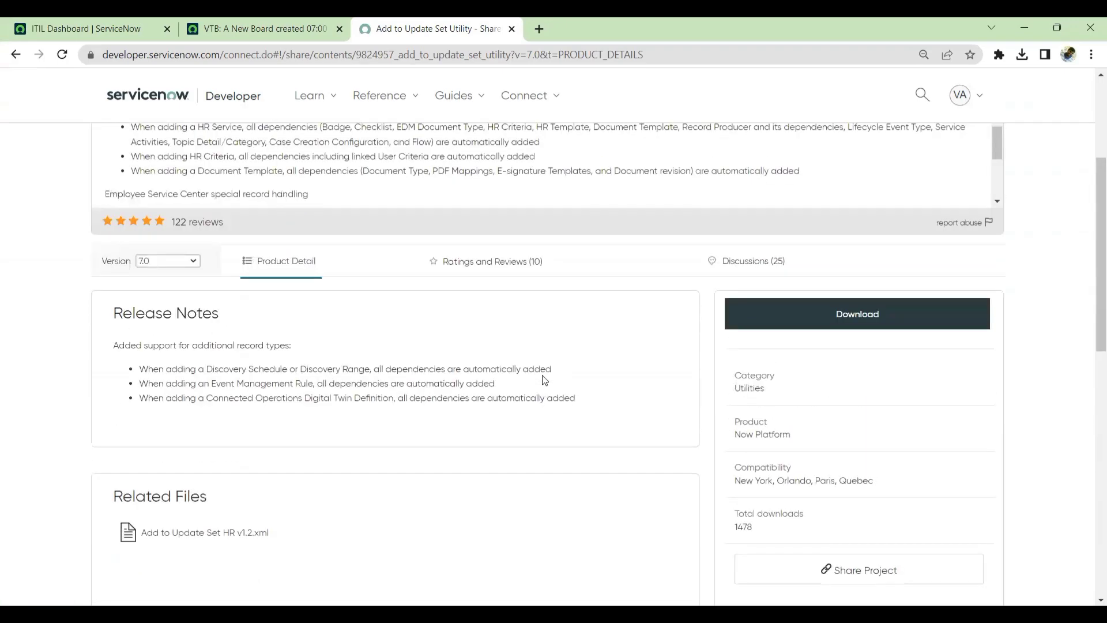
pyautogui.scroll(1, 352, 289)
pyautogui.scroll(2, 367, 323)
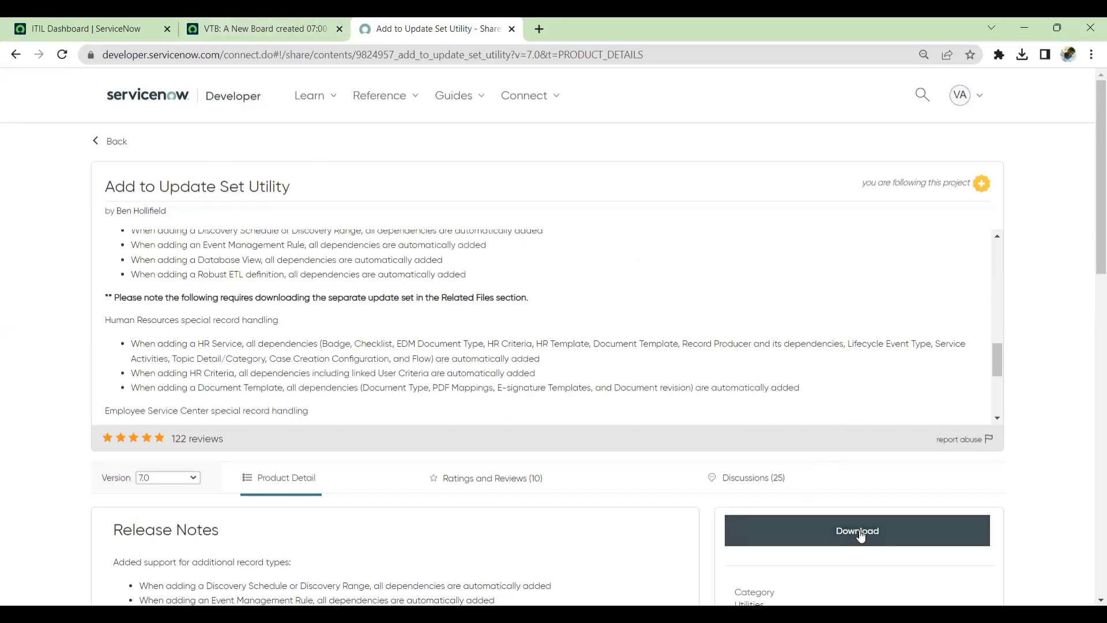
pyautogui.click(858, 532)
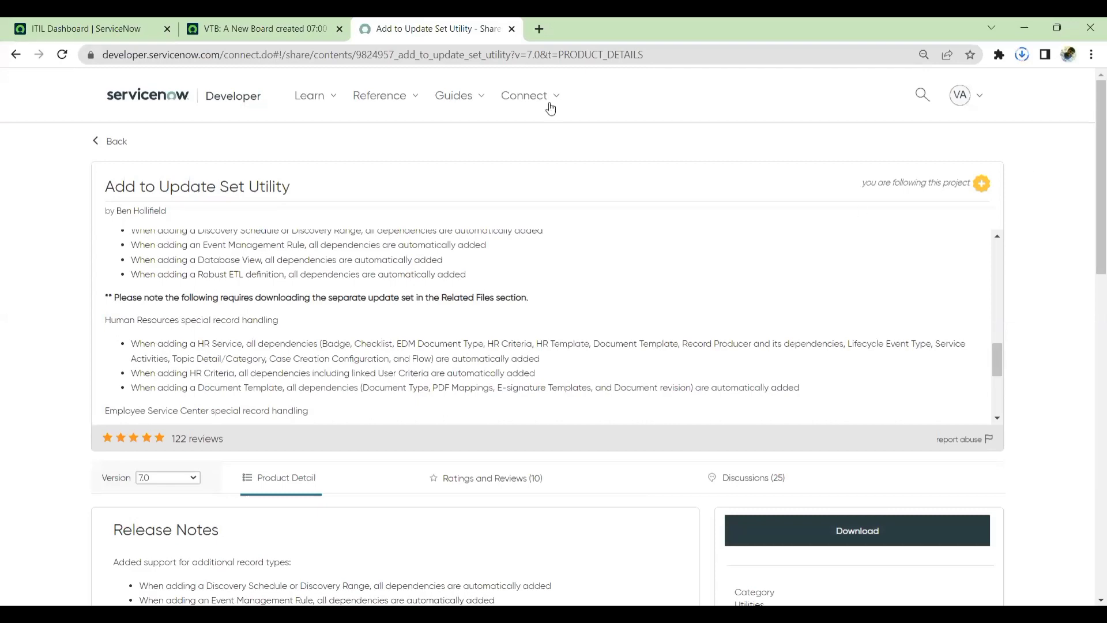
# Close the developer page and open Retrieved Update Sets from the navigator in a new tab.
pyautogui.click(512, 30)
pyautogui.click(122, 127)
pyautogui.write('re')
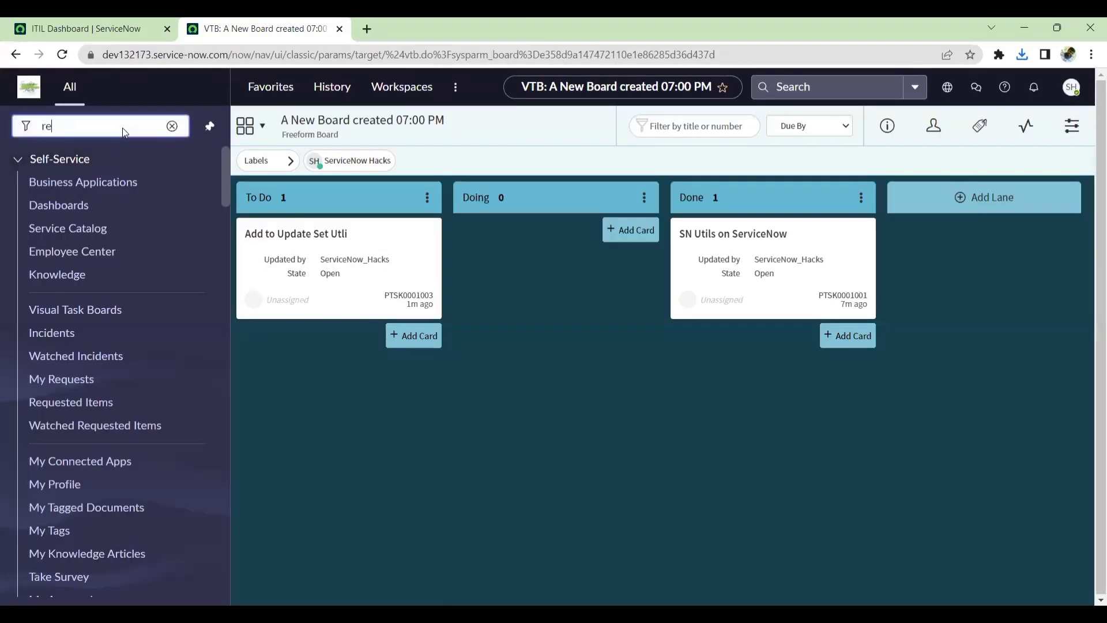
pyautogui.write('tr')
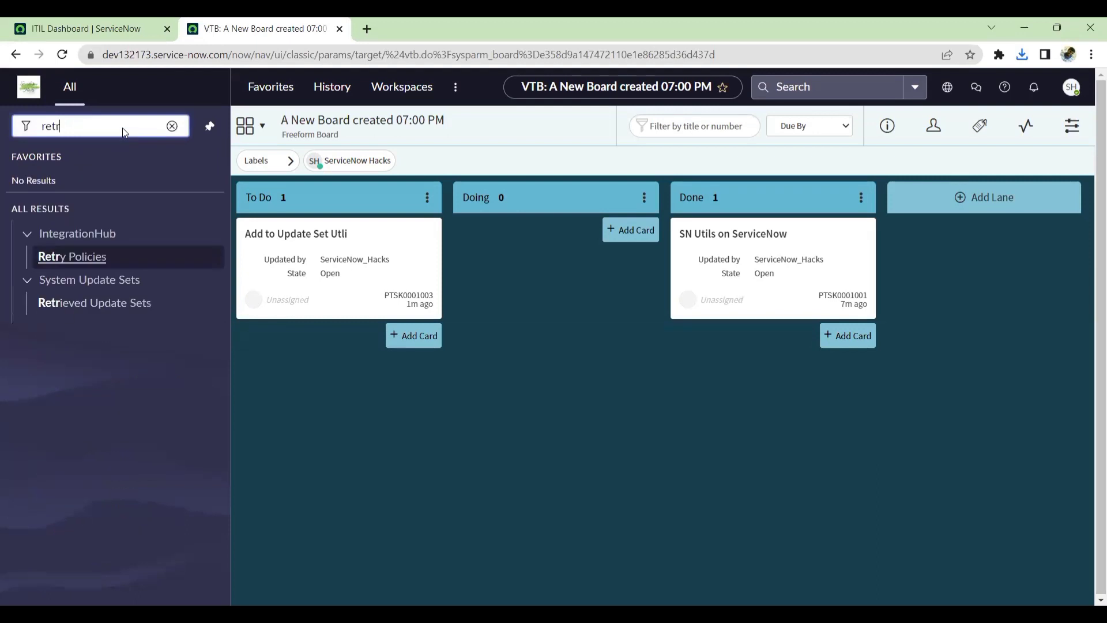
pyautogui.middleClick(68, 302)
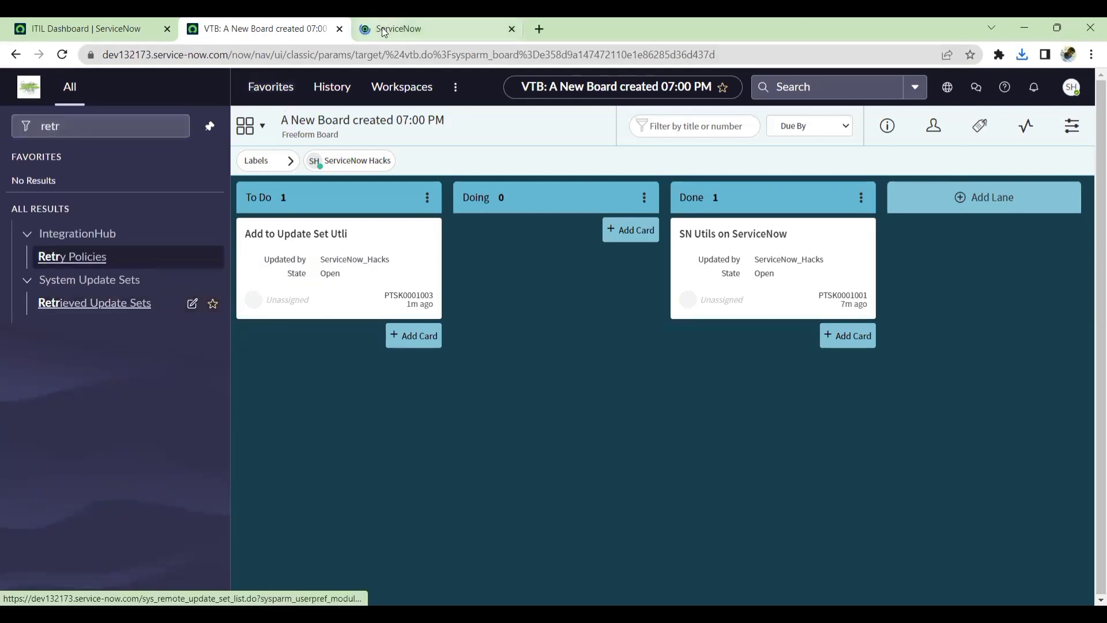
pyautogui.click(381, 29)
pyautogui.click(75, 481)
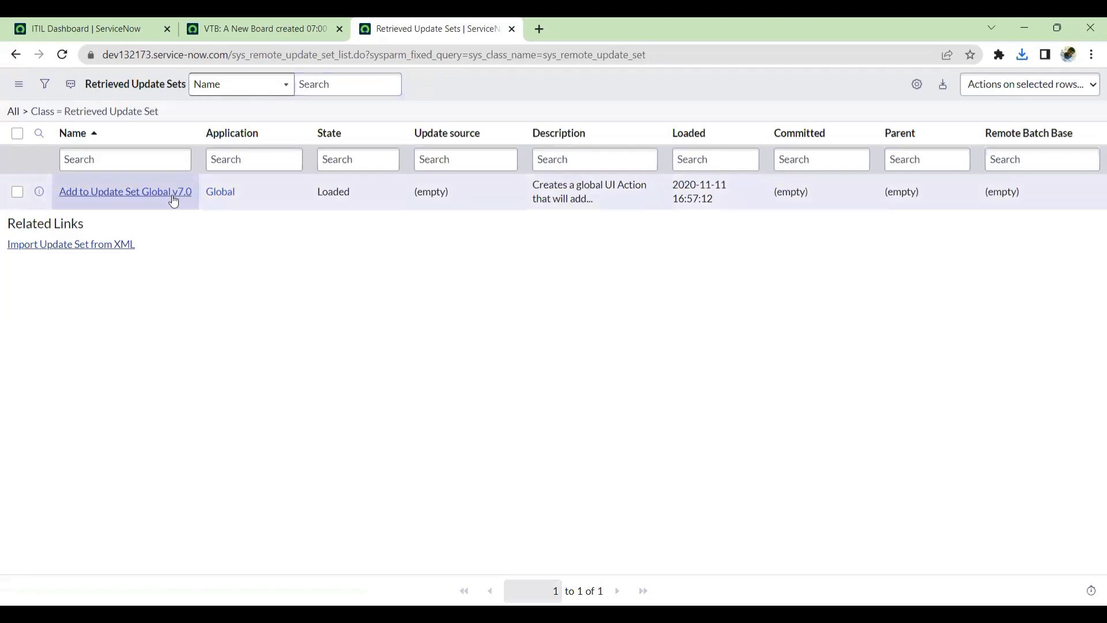
# Open the Add to Update Set Global v7.0 retrieved update set record.
pyautogui.keyDown('ctrl'); pyautogui.click(171, 193); pyautogui.keyUp('ctrl')
pyautogui.click(636, 26)
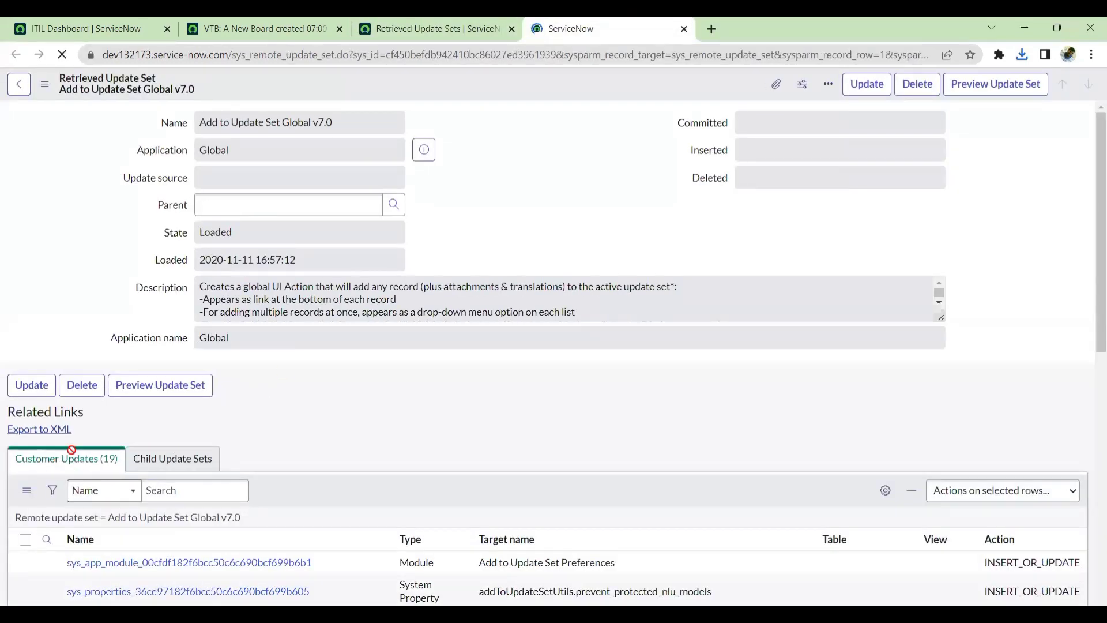
# Review the update set's customer updates and its description.
pyautogui.scroll(-5, 249, 429)
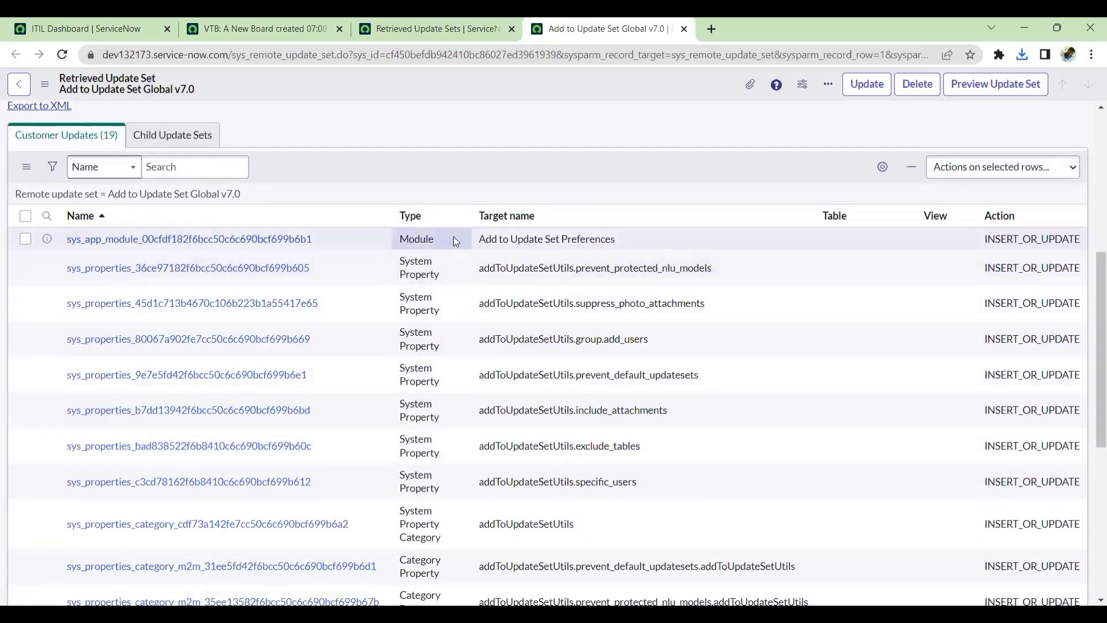
pyautogui.moveTo(454, 241); pyautogui.dragTo(632, 238)
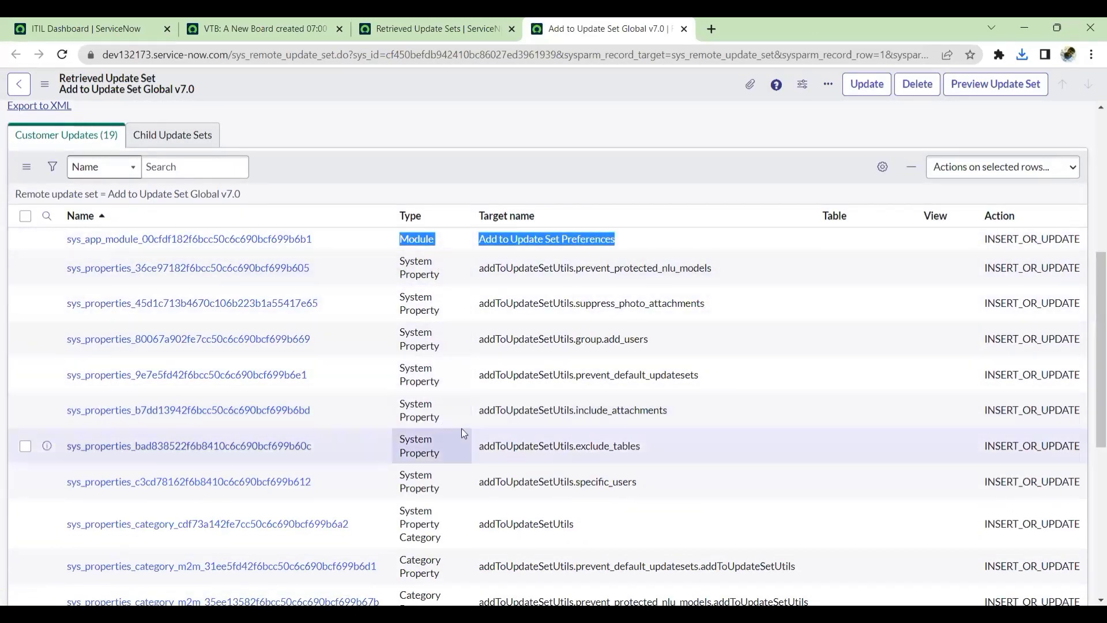
pyautogui.scroll(-6, 461, 428)
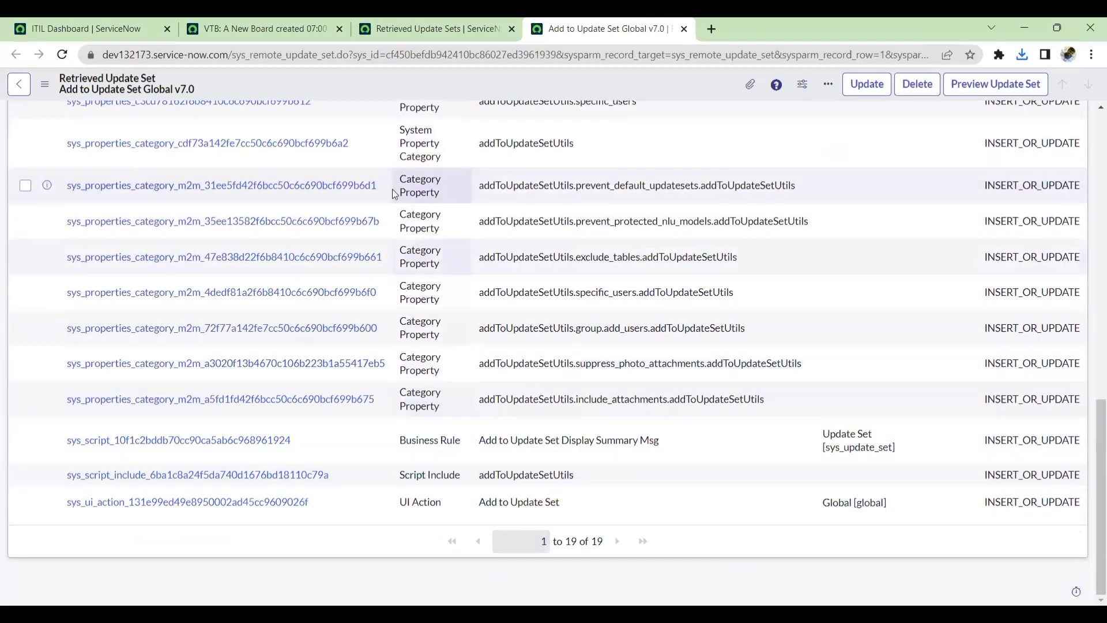
pyautogui.scroll(10, 489, 372)
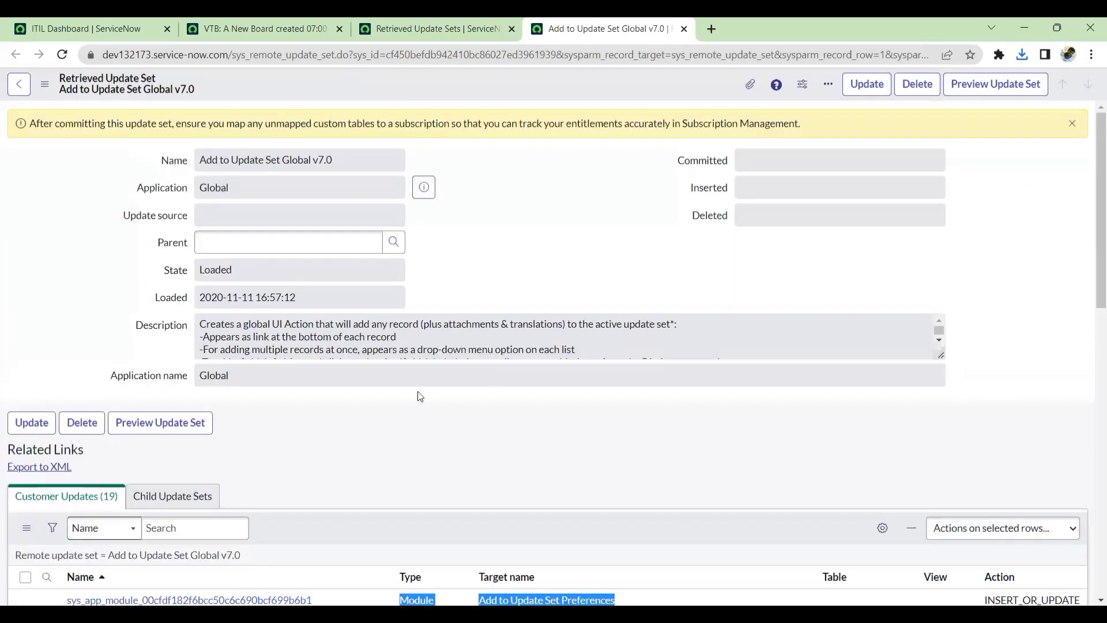
pyautogui.moveTo(200, 323); pyautogui.dragTo(566, 346)
pyautogui.click(567, 341)
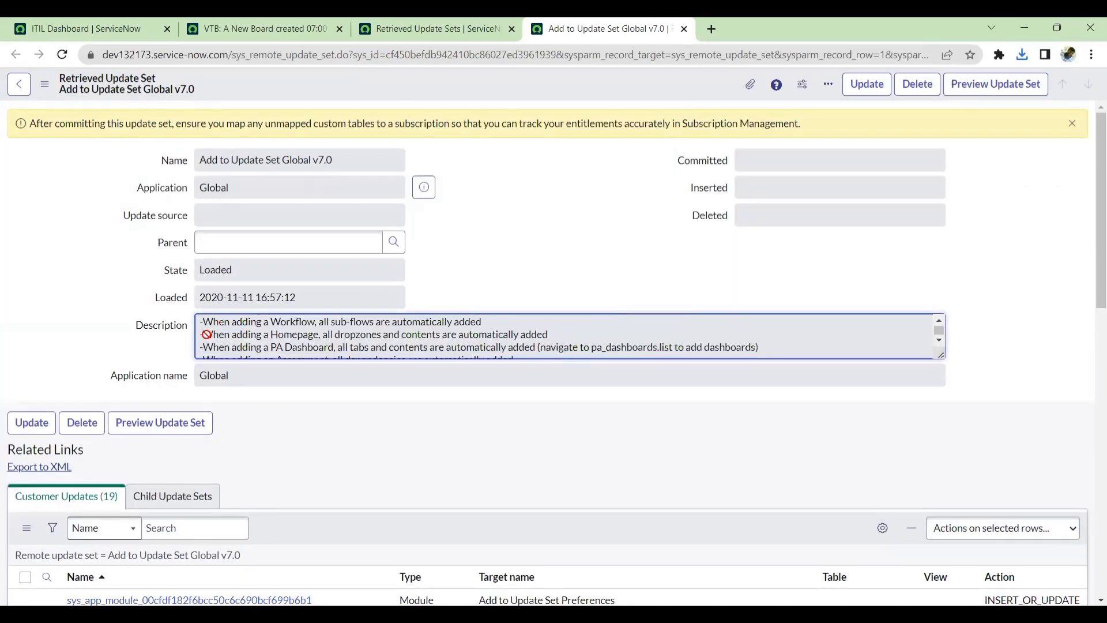
pyautogui.moveTo(206, 334); pyautogui.dragTo(663, 393)
pyautogui.click(600, 344)
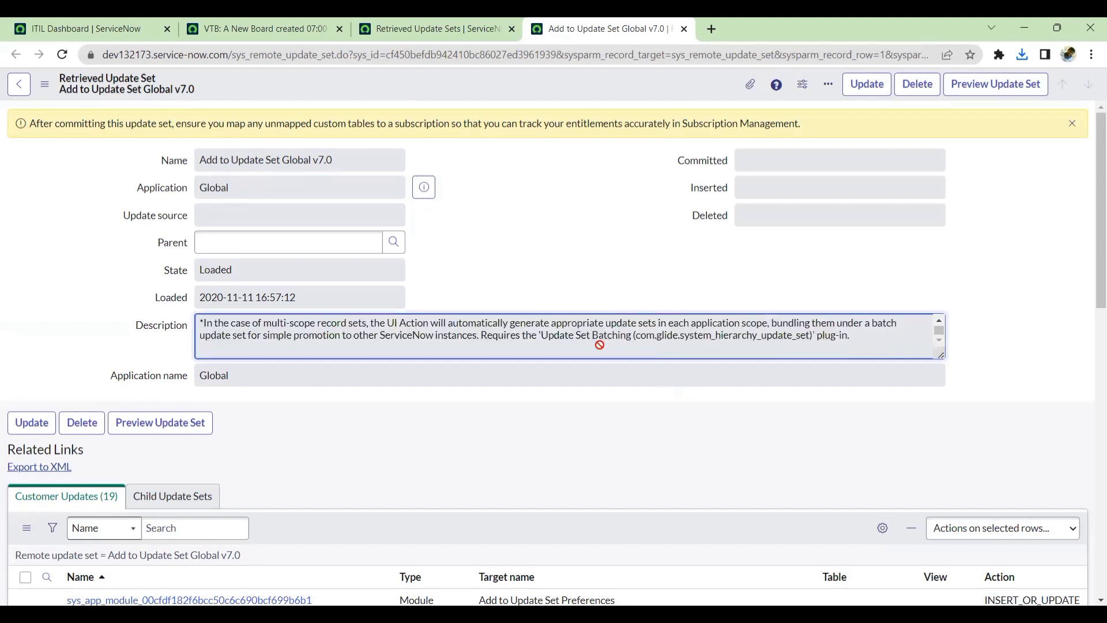
# Preview and commit the Add to Update Set Global v7.0 update set, closing the commit dialog.
pyautogui.click(983, 87)
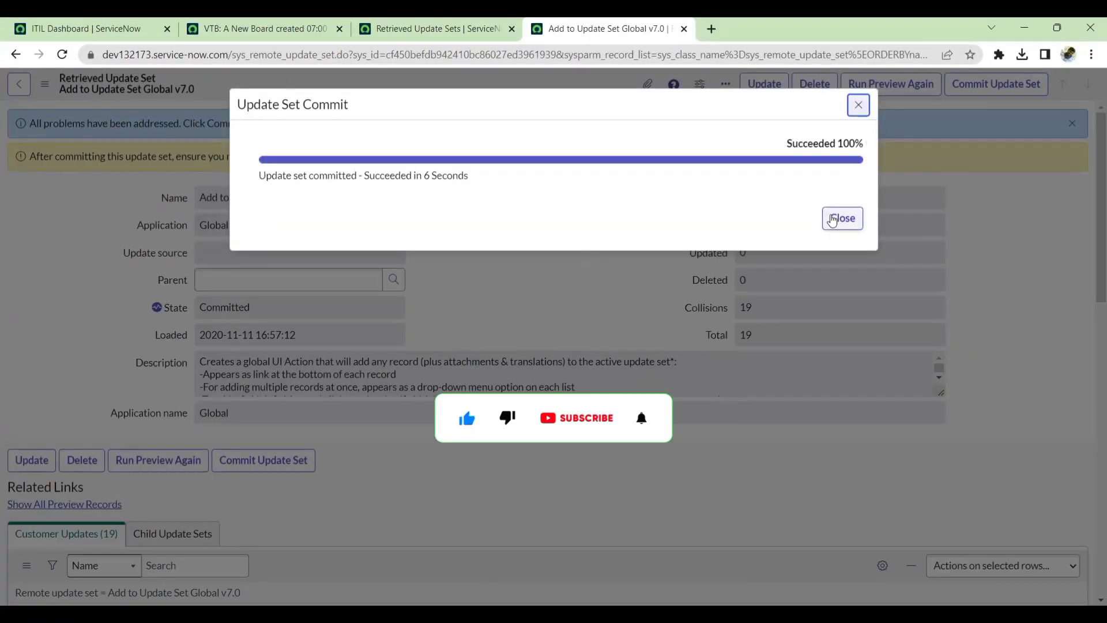
pyautogui.click(832, 219)
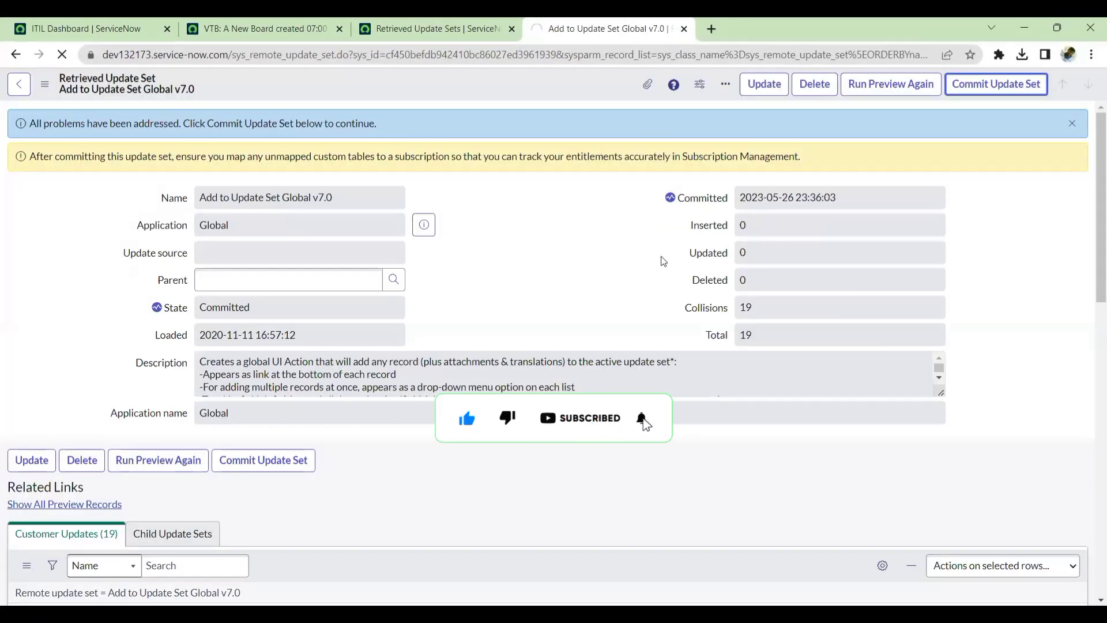
pyautogui.click(980, 91)
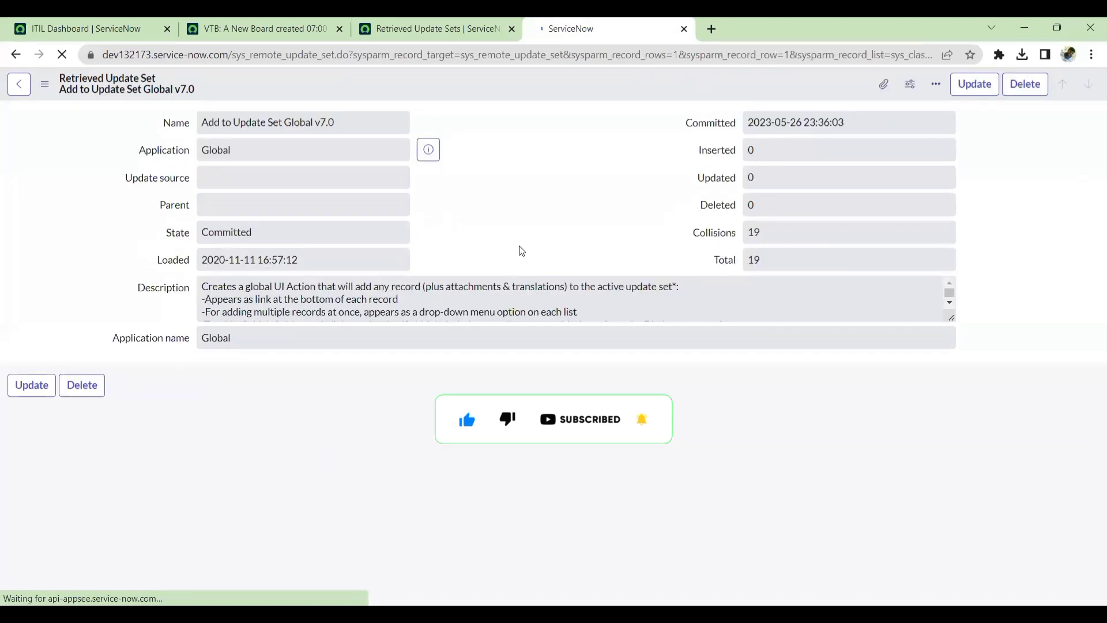
# Review the committed update set's record and customer updates.
pyautogui.scroll(-5, 485, 358)
pyautogui.scroll(5, 488, 357)
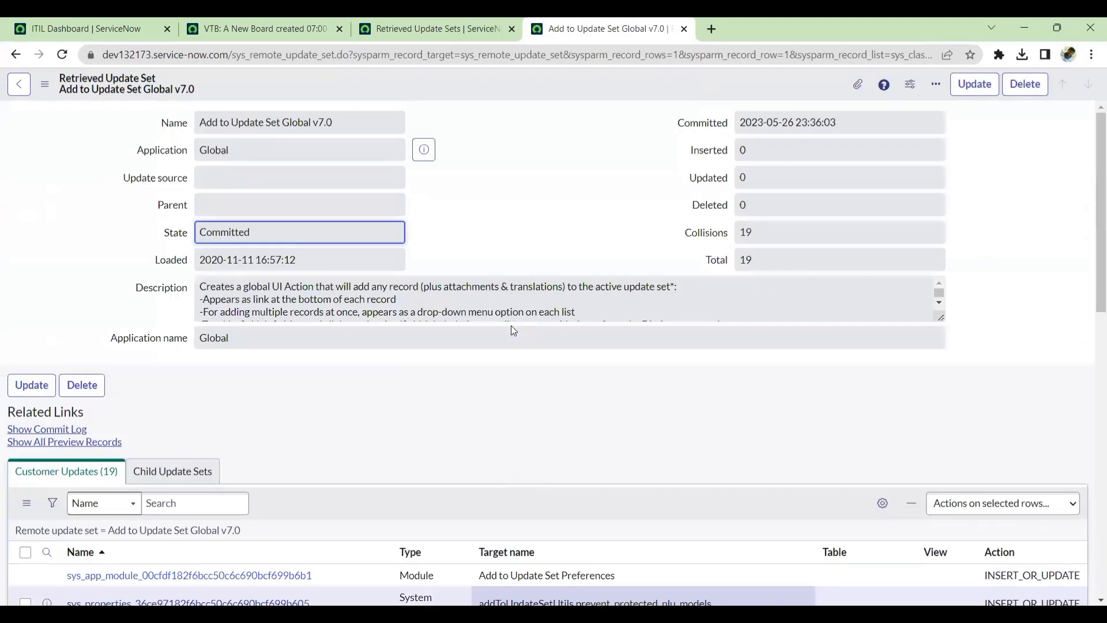
pyautogui.scroll(-10, 483, 403)
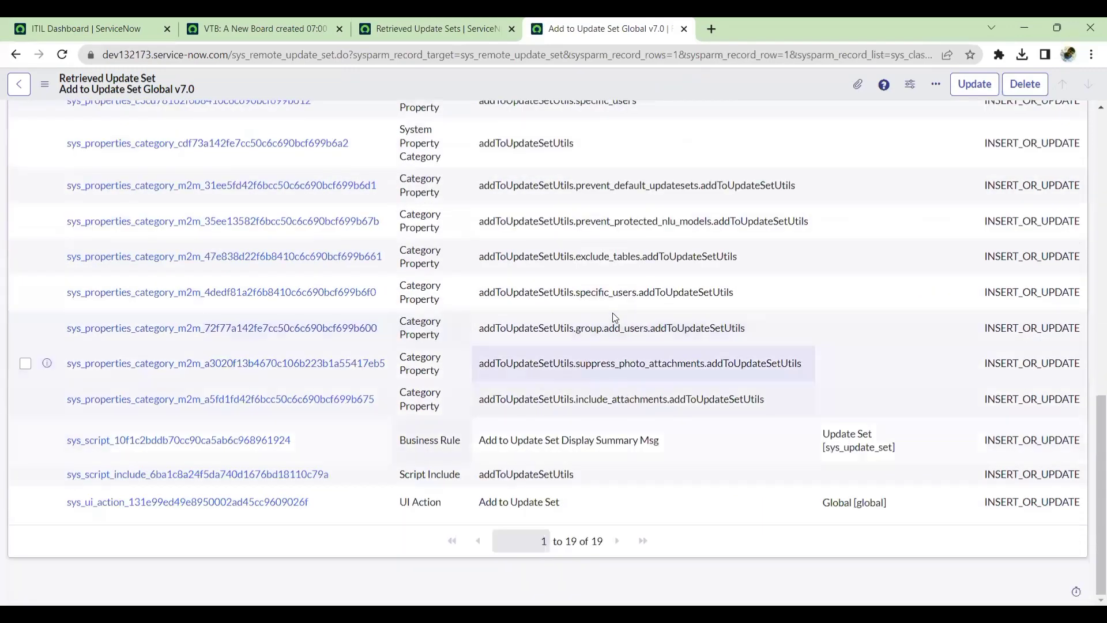
# Close the retrieved update set record and Retrieved Update Sets tabs.
pyautogui.scroll(10, 614, 318)
pyautogui.click(683, 29)
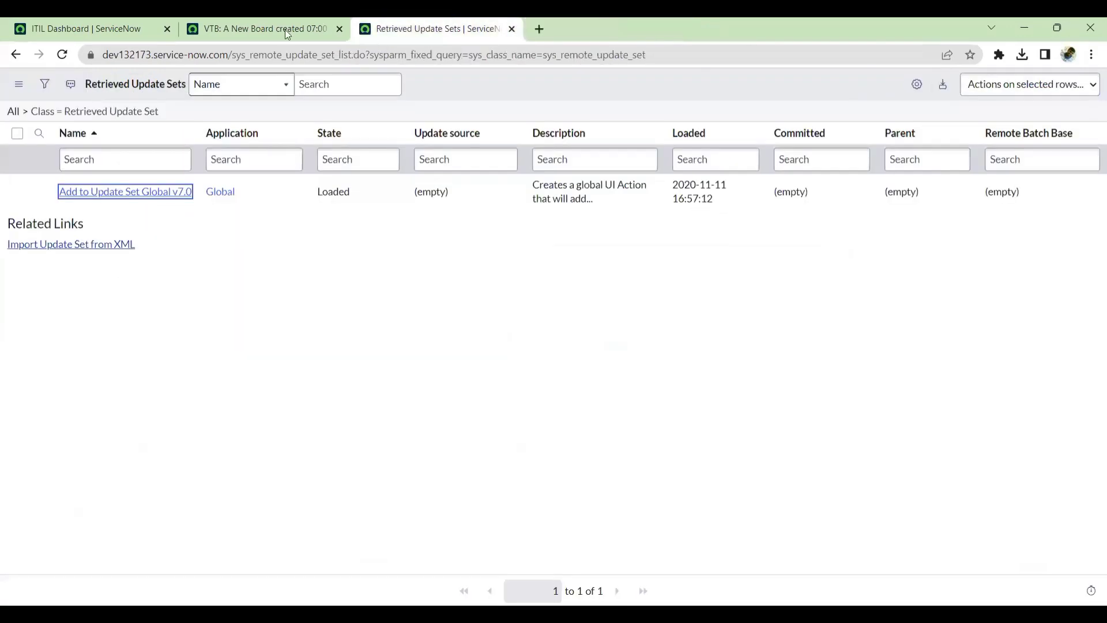
pyautogui.click(511, 29)
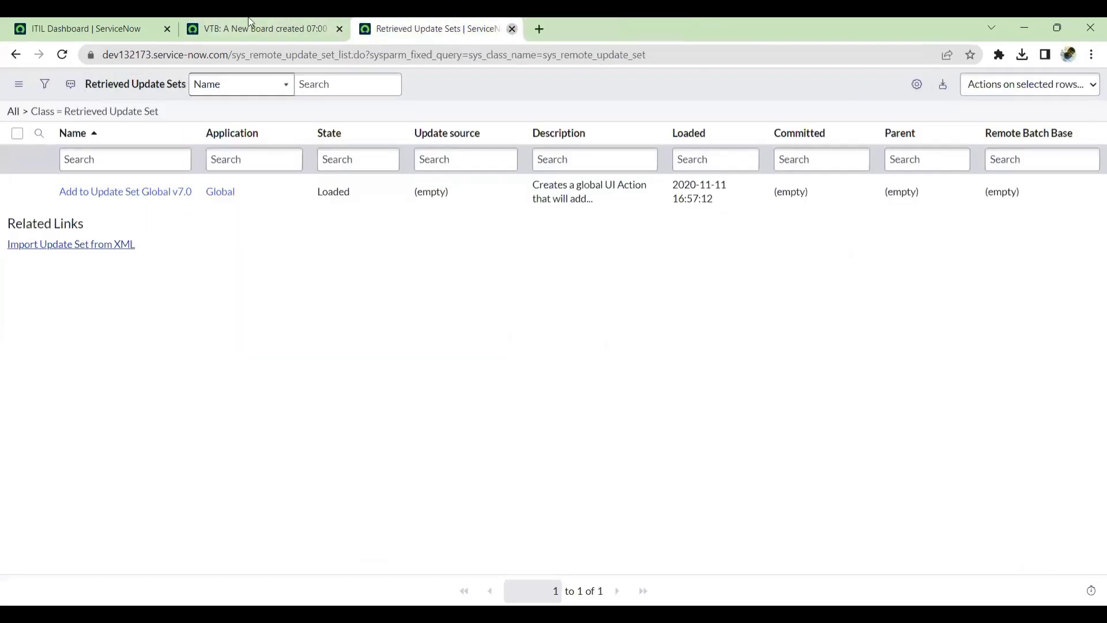
# Search the navigator for add to up and open Add to Update Set Preferences.
pyautogui.click(83, 125)
pyautogui.click(50, 128)
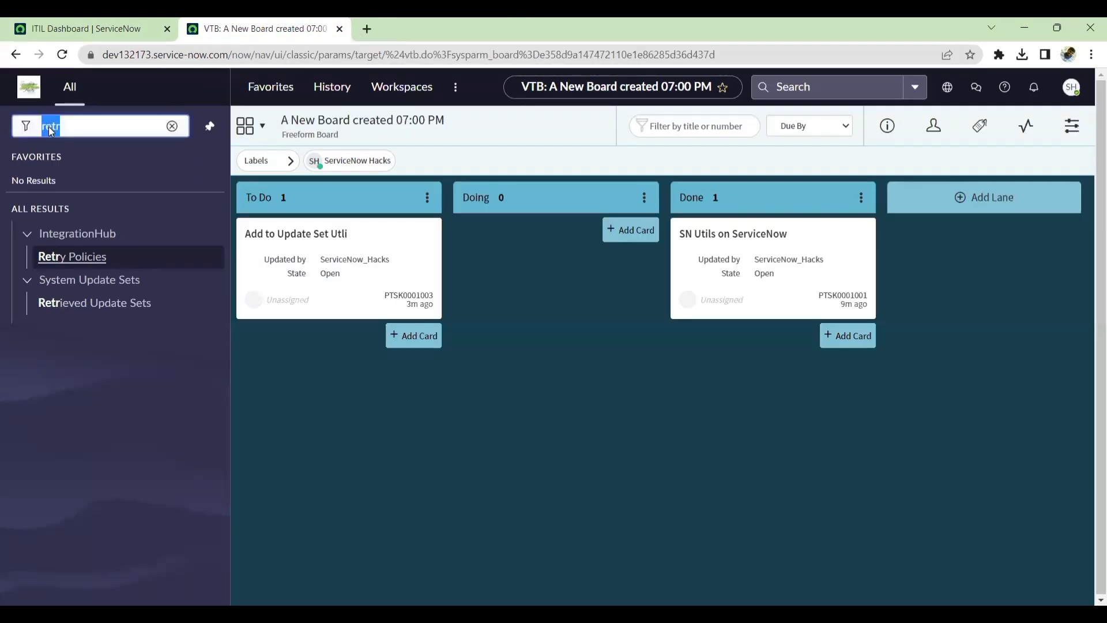
pyautogui.press('BackSpace')
pyautogui.write('add t')
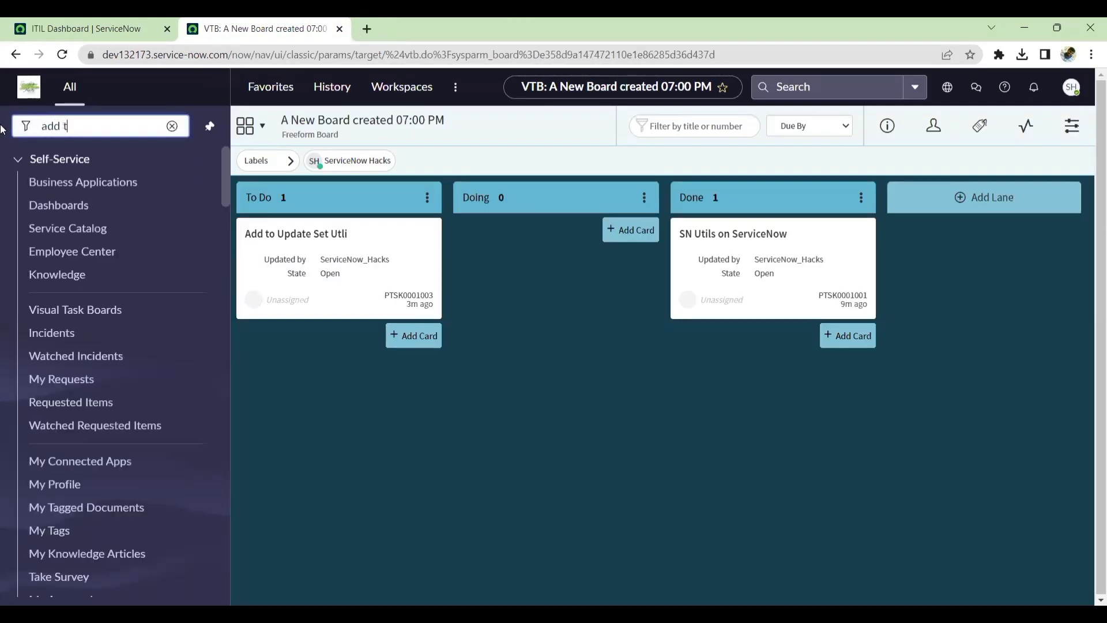
pyautogui.write('o up')
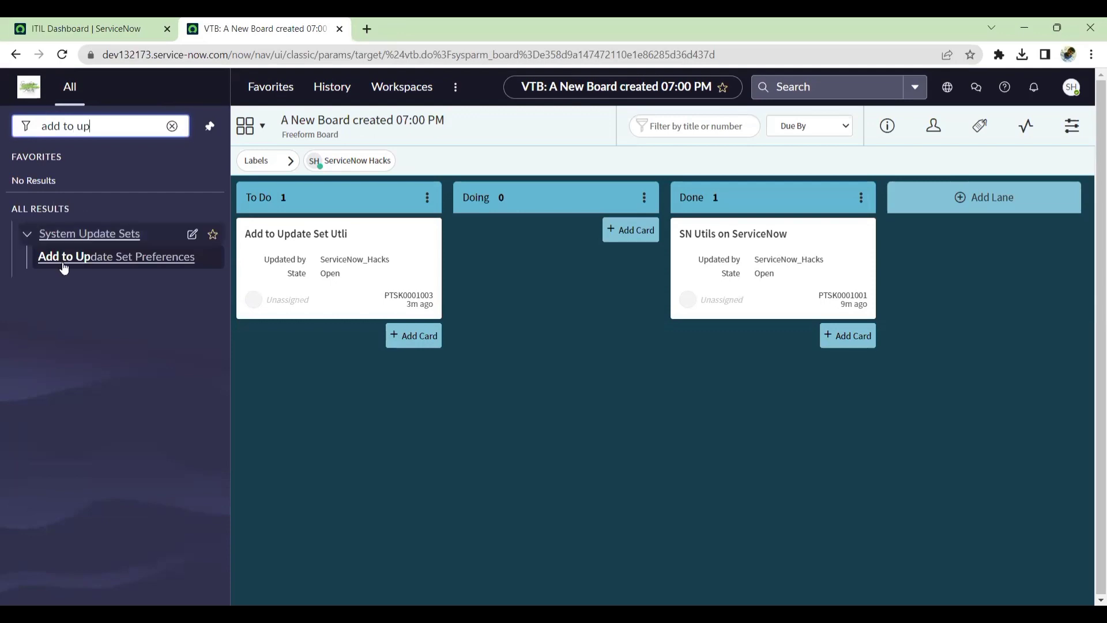
pyautogui.click(98, 264)
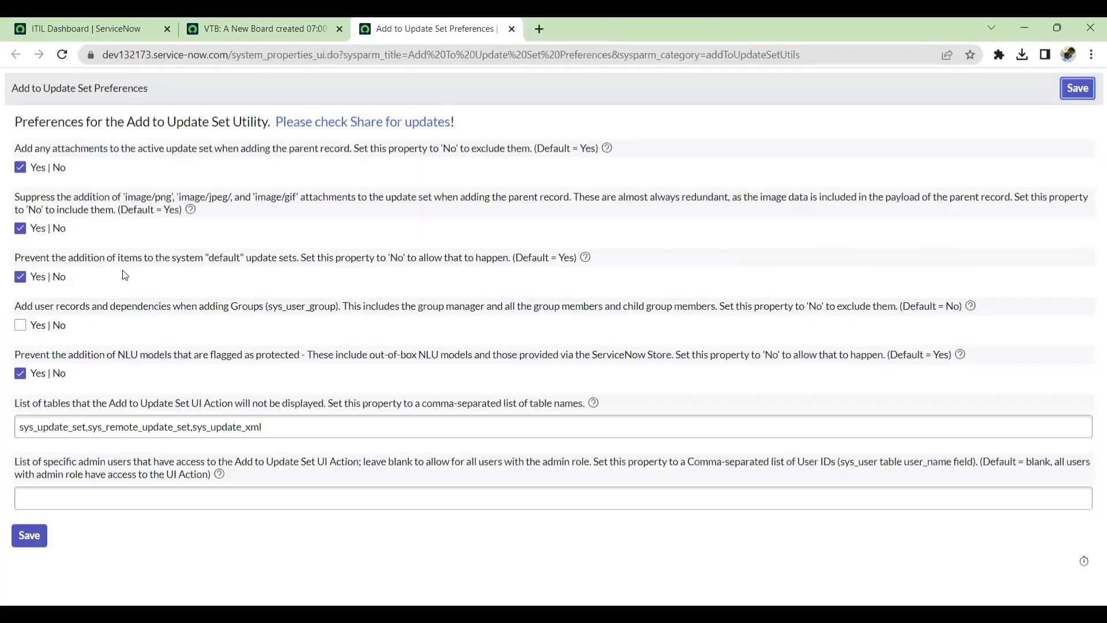
# Read through the Add to Update Set Utility preferences, then close the preferences tab.
pyautogui.moveTo(19, 151); pyautogui.dragTo(601, 156)
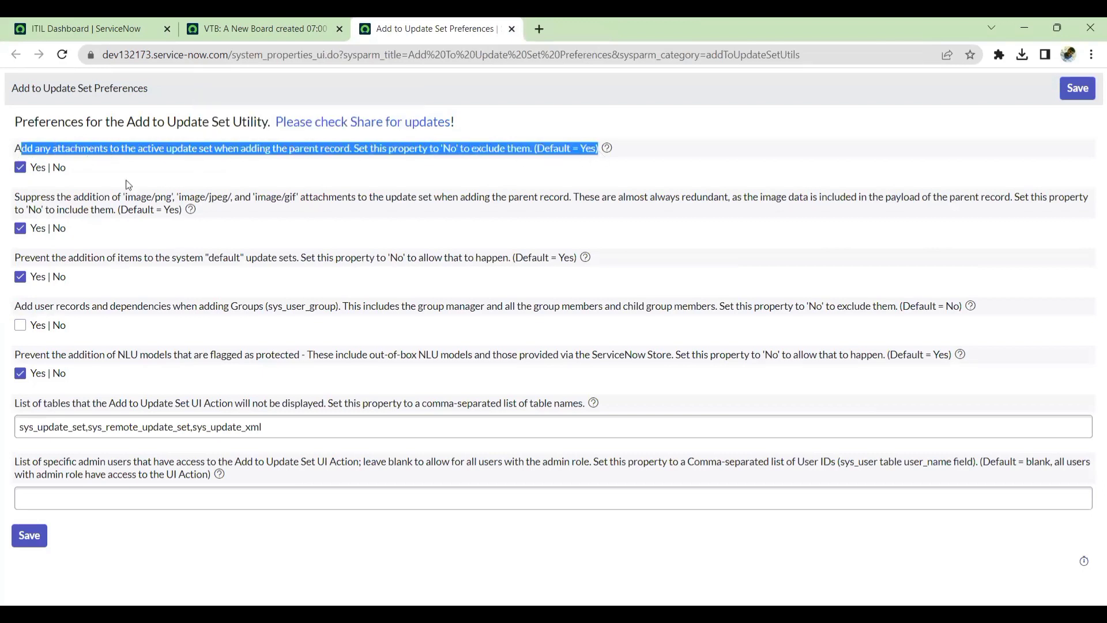
pyautogui.click(137, 552)
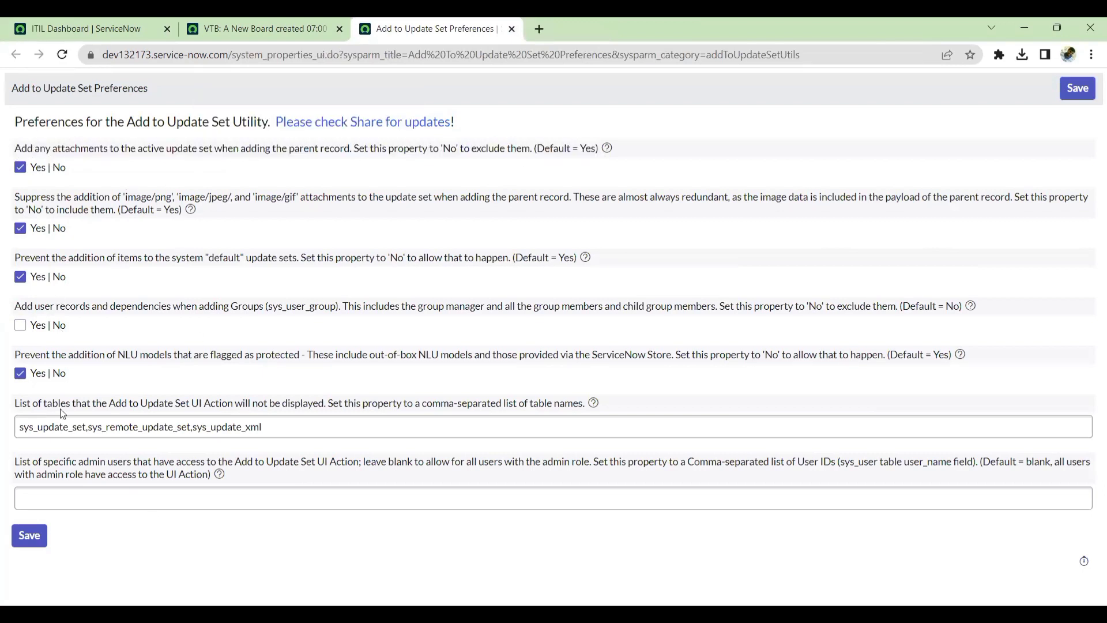
pyautogui.click(81, 497)
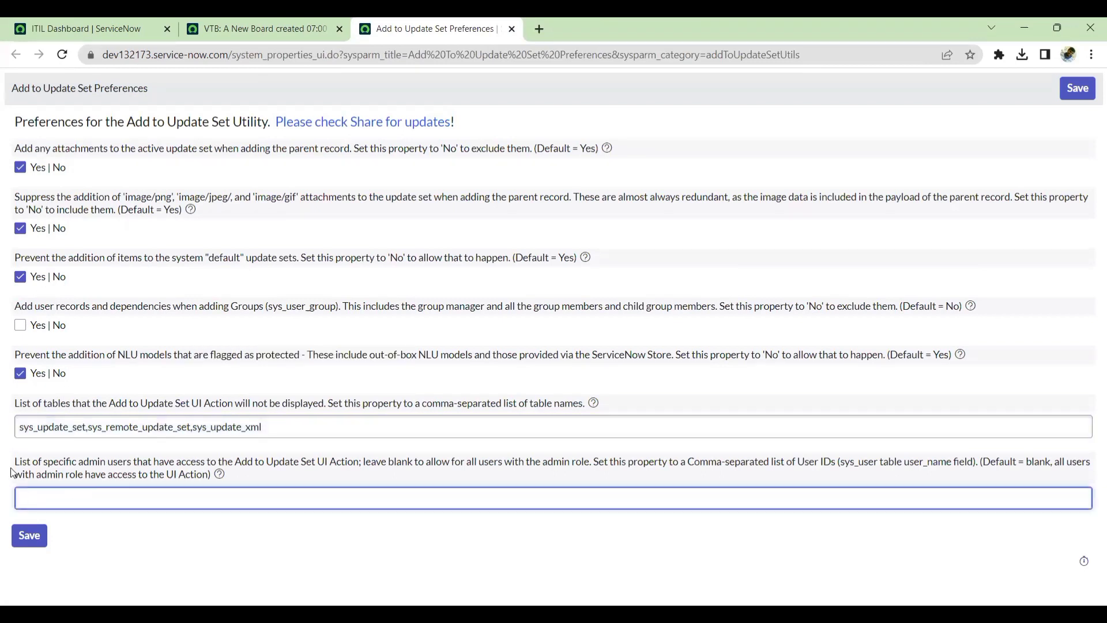
pyautogui.moveTo(20, 466); pyautogui.dragTo(157, 522)
pyautogui.click(137, 504)
pyautogui.click(512, 29)
# Open Local Update Sets in a new tab and open the Capture the existing records update set.
pyautogui.click(69, 127)
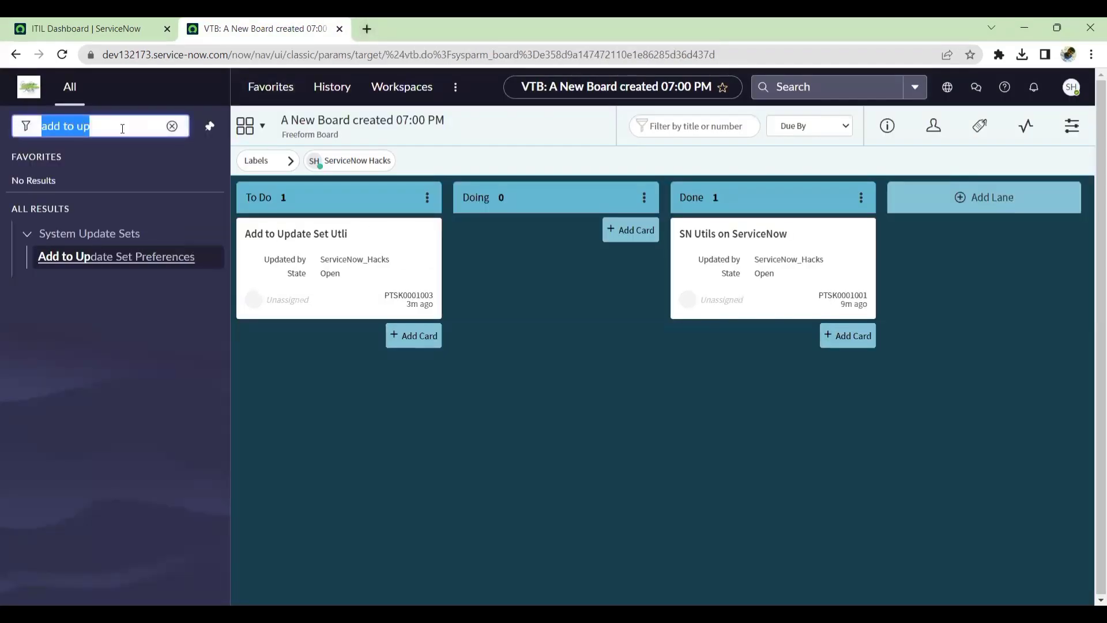
pyautogui.press('BackSpace')
pyautogui.write('al u')
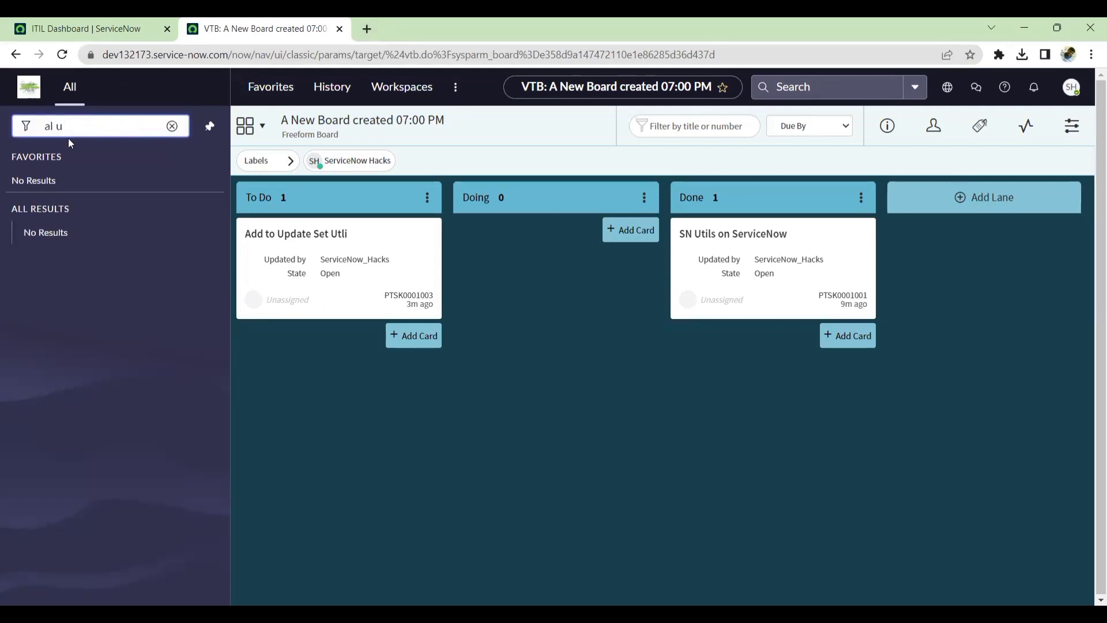
pyautogui.moveTo(75, 126); pyautogui.dragTo(2, 125)
pyautogui.press('BackSpace')
pyautogui.write('a')
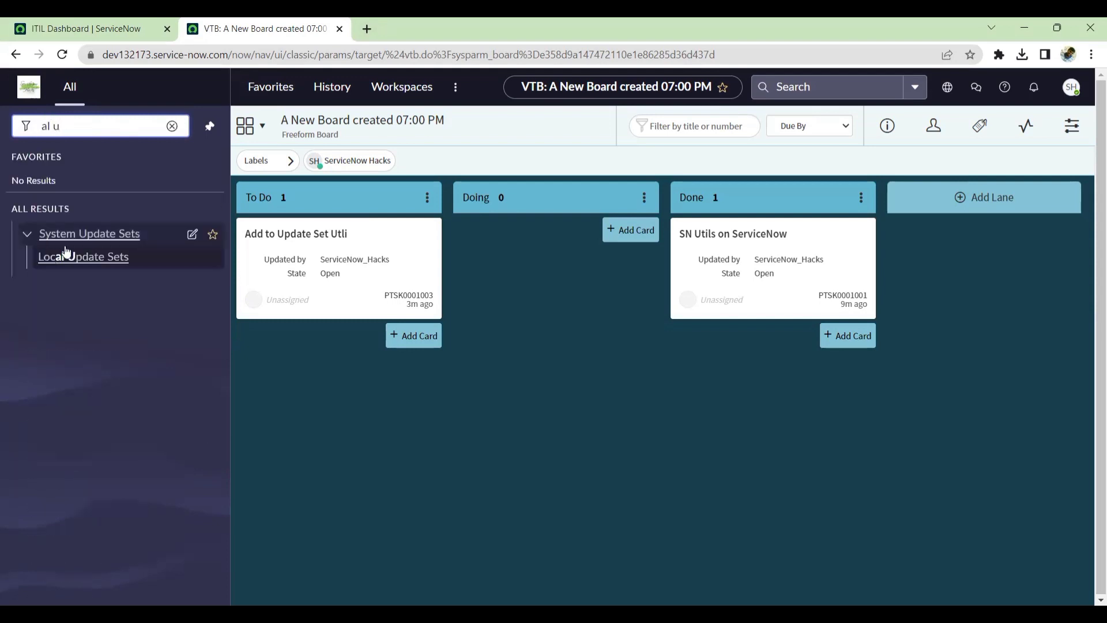
pyautogui.middleClick(65, 260)
pyautogui.hotkey('ctrl', 'Tab')
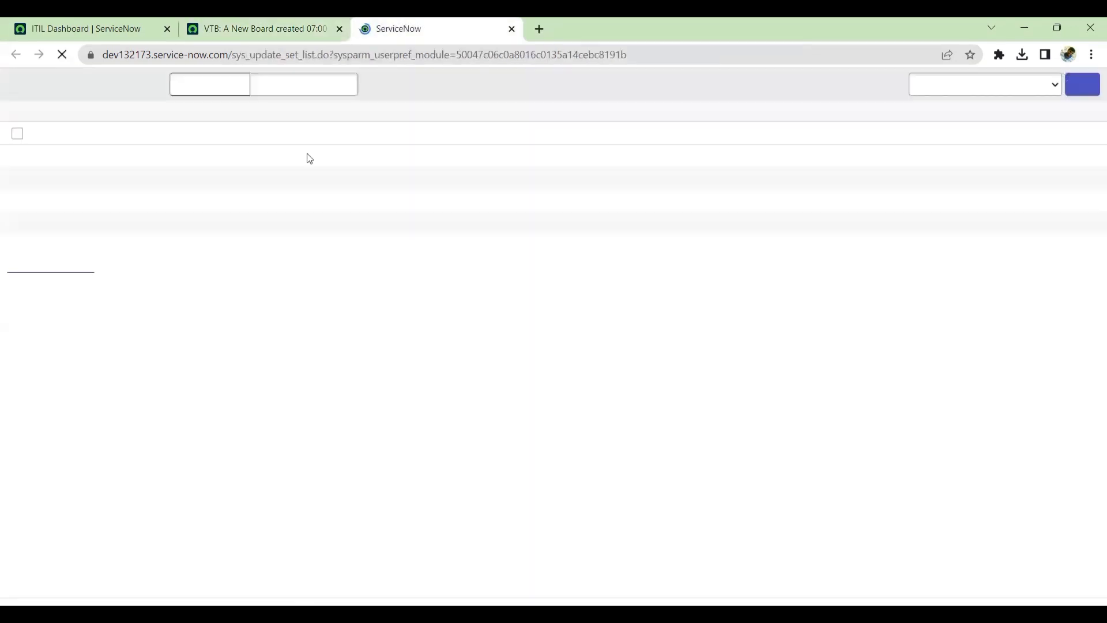
pyautogui.click(1084, 85)
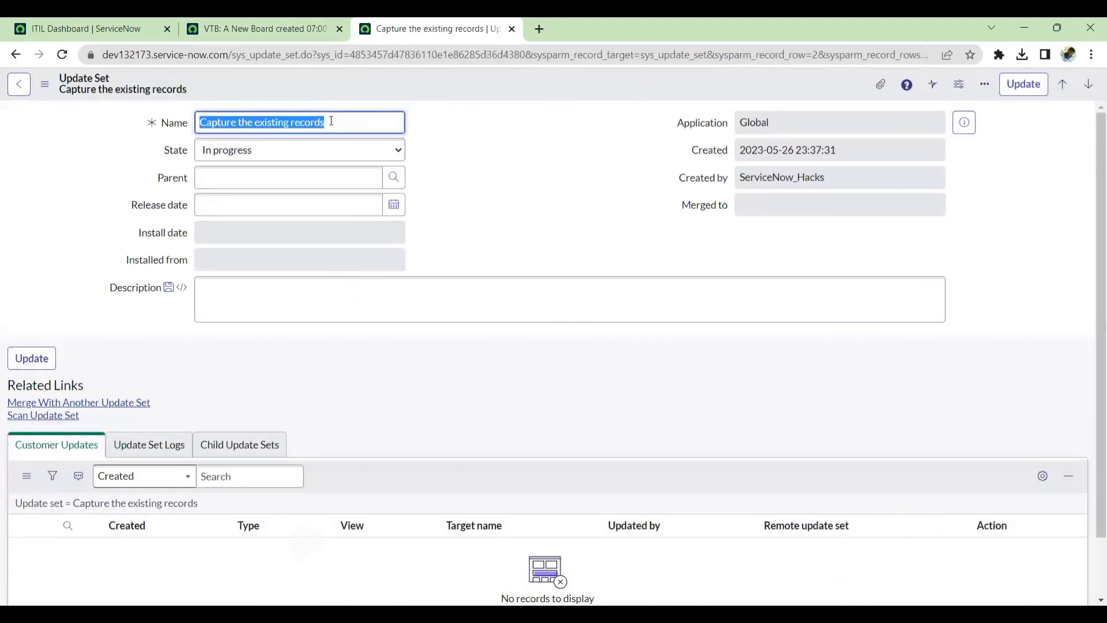
pyautogui.click(351, 123)
pyautogui.tripleClick(240, 123)
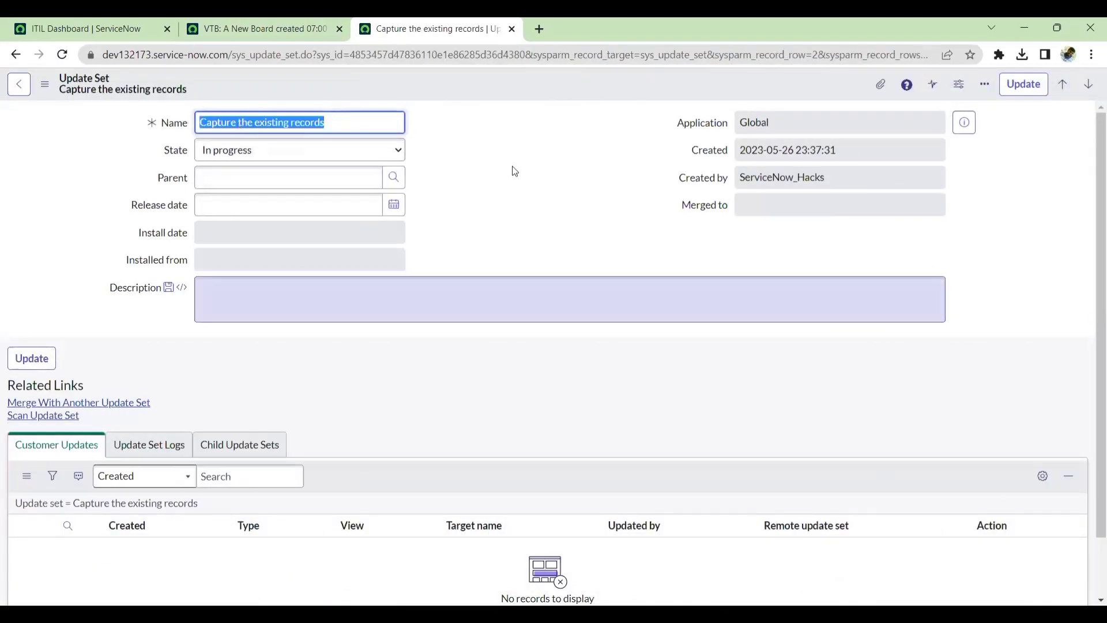
# Search the navigator for ss rule and open System Definition Business Rules in a new tab.
pyautogui.click(246, 26)
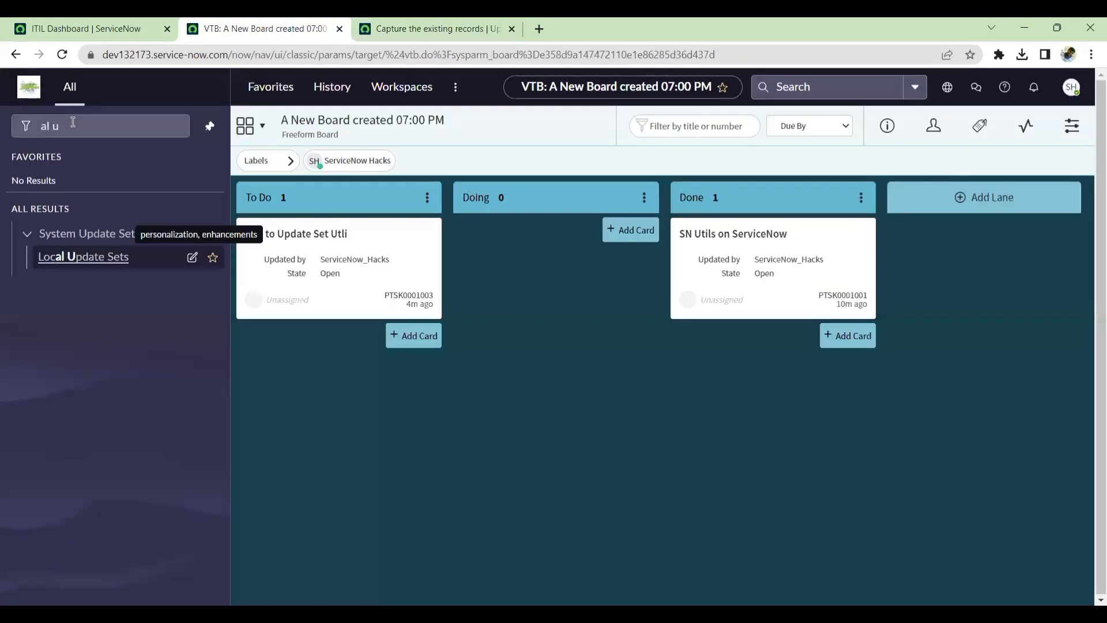
pyautogui.moveTo(75, 126); pyautogui.dragTo(8, 127)
pyautogui.write('ss rule')
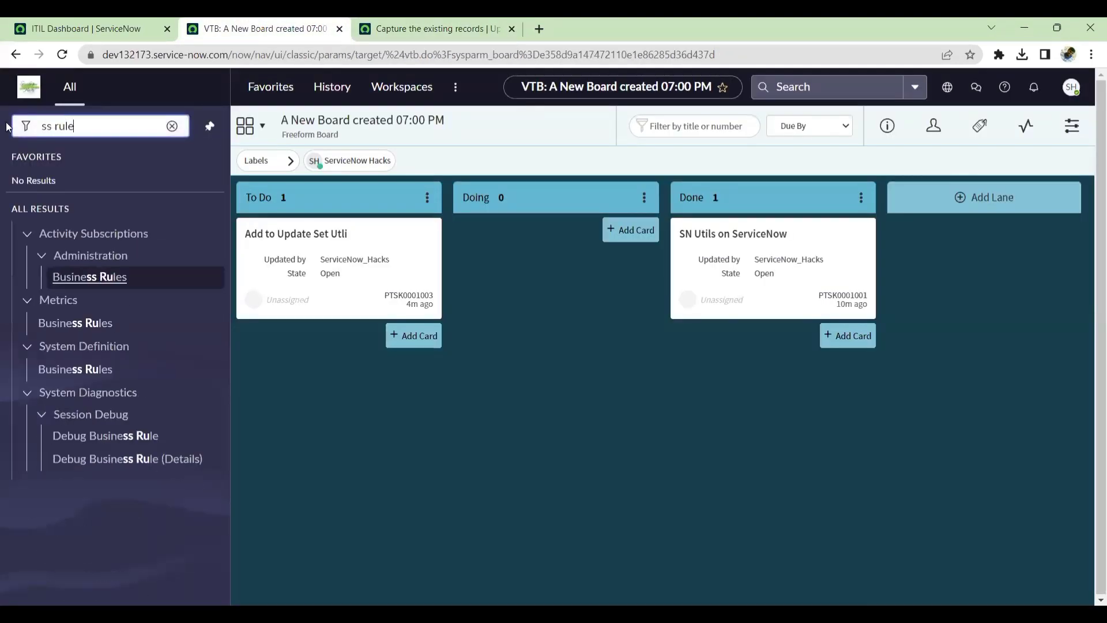
pyautogui.middleClick(77, 370)
pyautogui.click(578, 24)
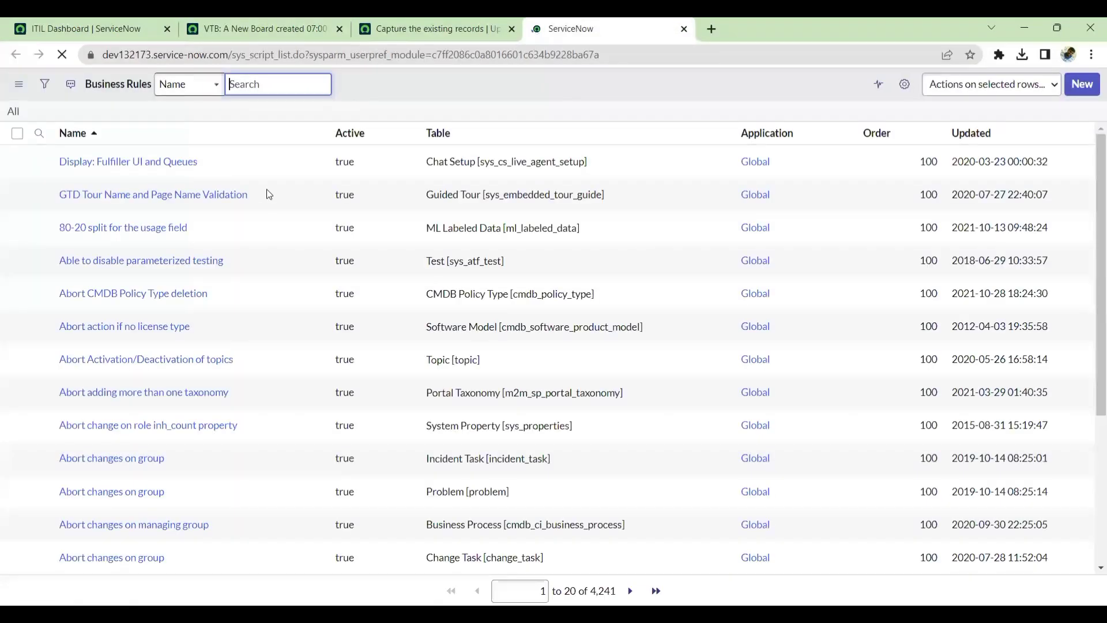
# Filter business rules to tables starting with inc and open the incident autoclose rule.
pyautogui.click(449, 159)
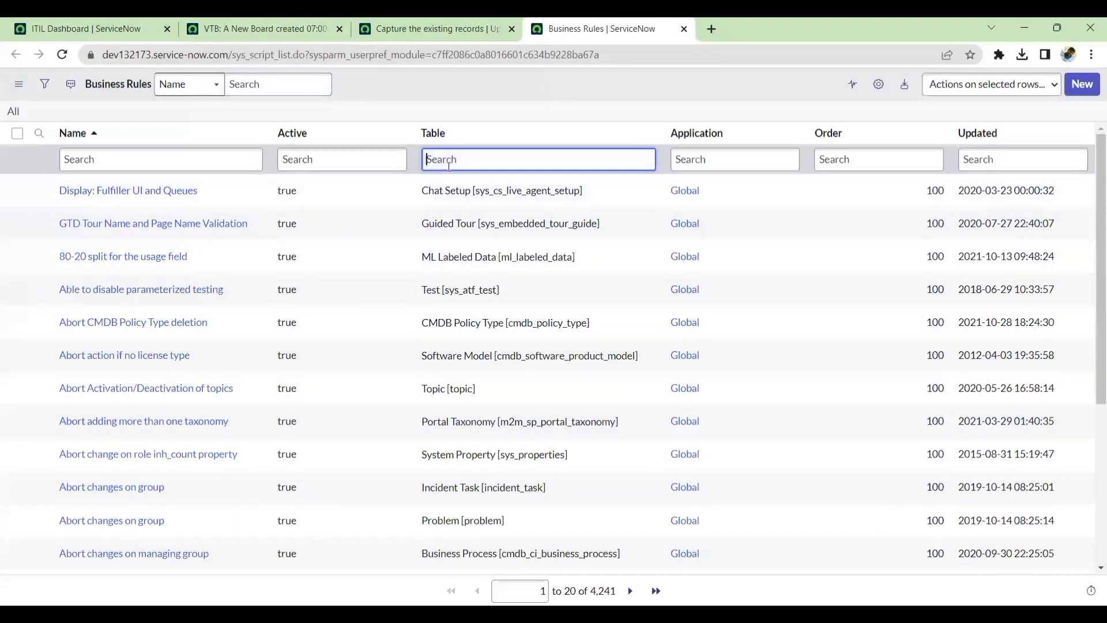
pyautogui.write('incident')
pyautogui.press('Return')
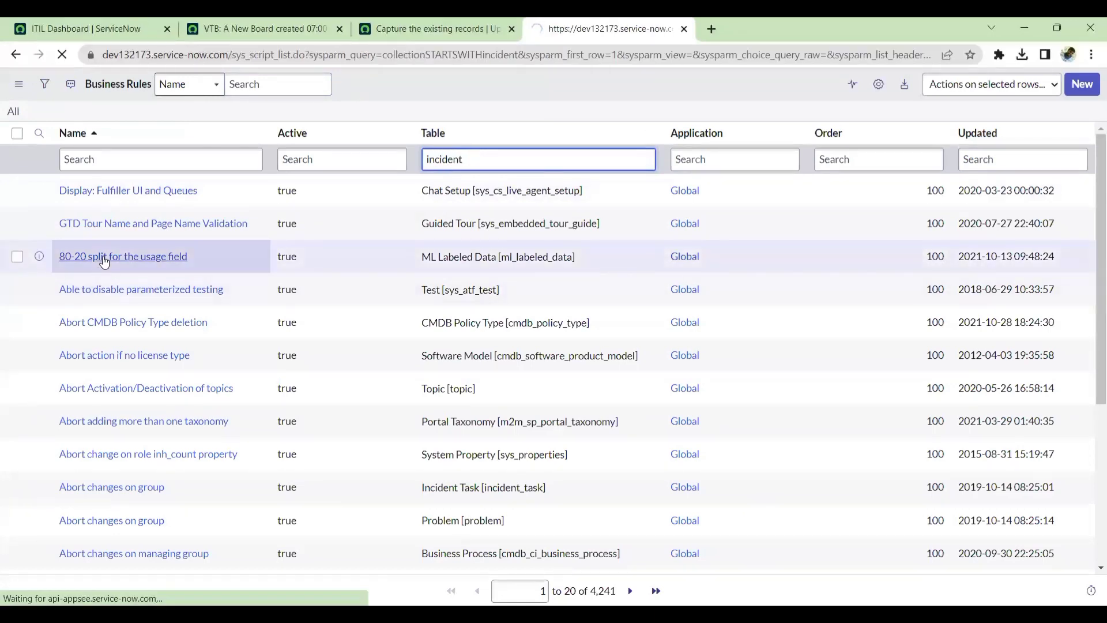
pyautogui.scroll(-5, 96, 431)
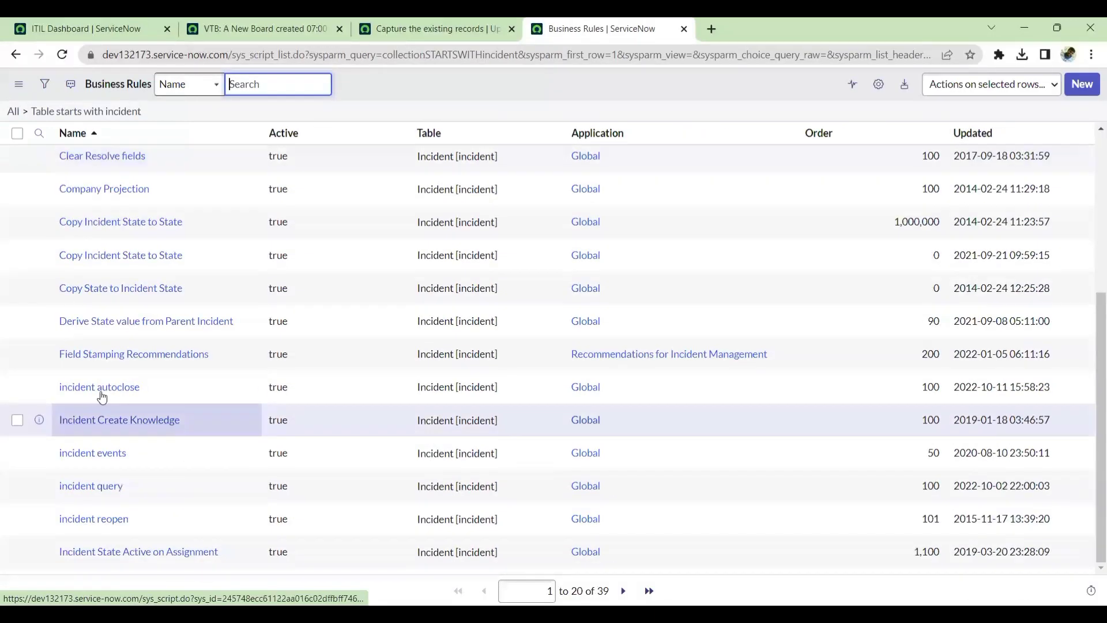
pyautogui.click(99, 387)
pyautogui.scroll(-5, 98, 353)
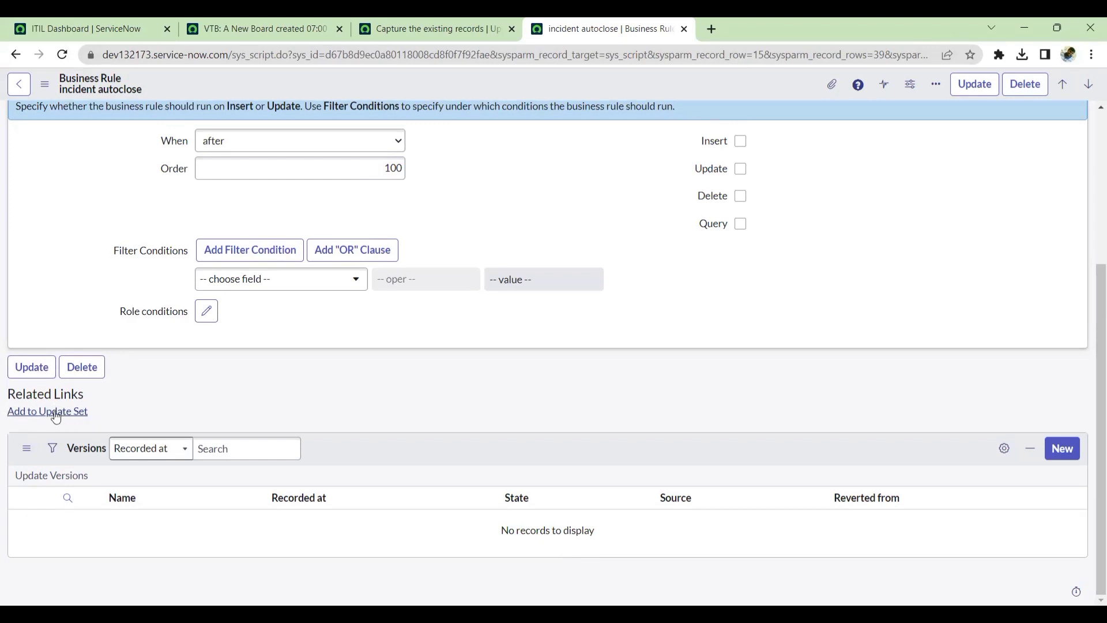
# Add the incident autoclose business rule to the Capture the existing records update set.
pyautogui.click(429, 28)
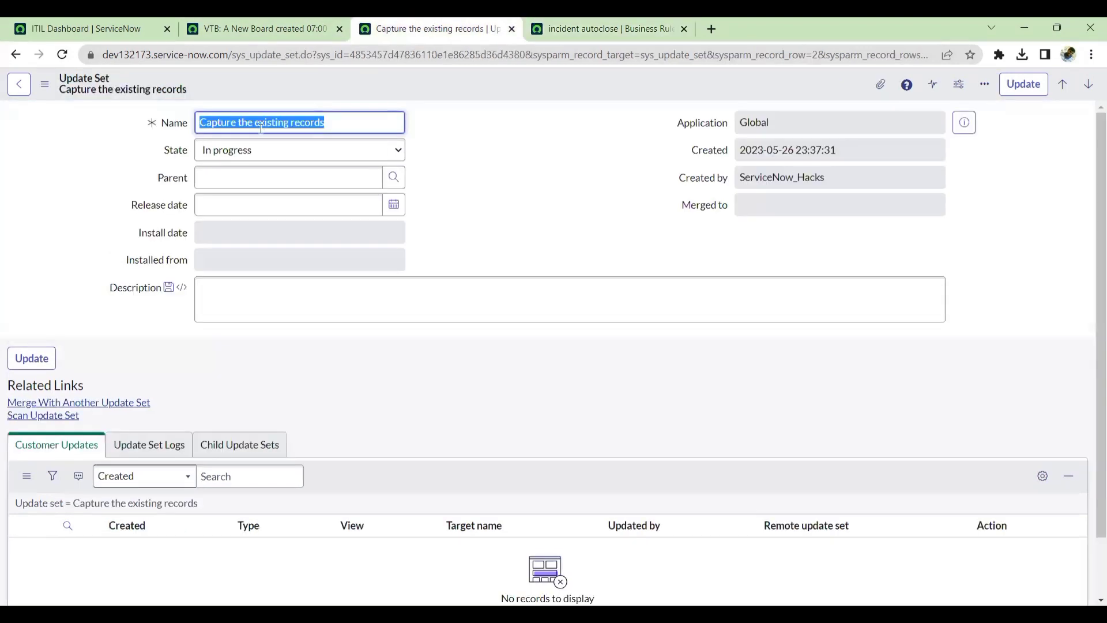
pyautogui.tripleClick(311, 125)
pyautogui.click(603, 28)
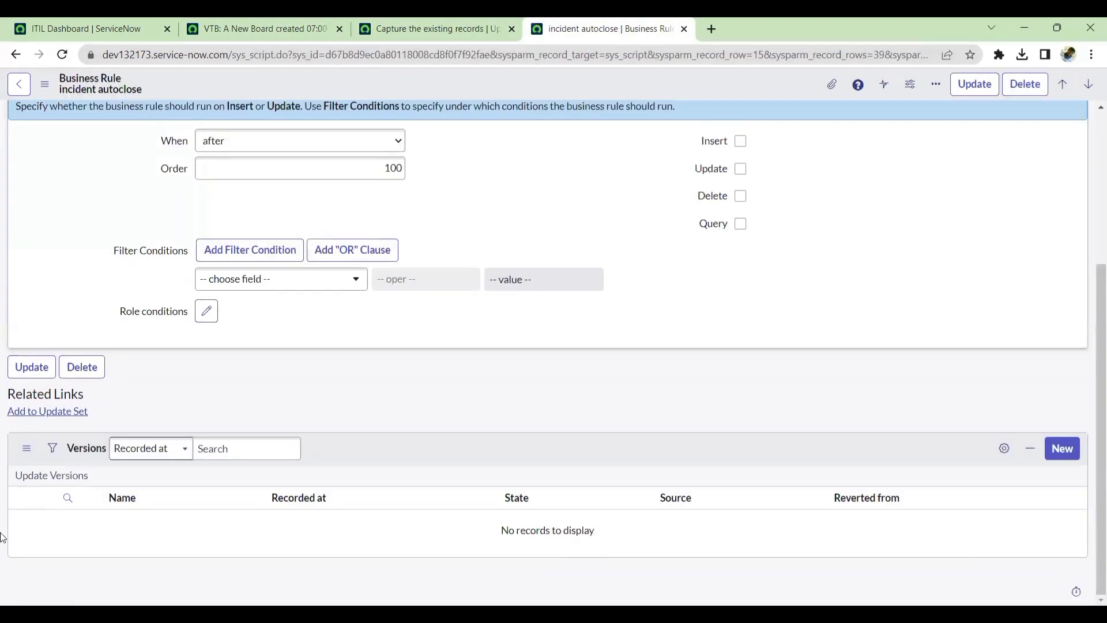
pyautogui.click(52, 411)
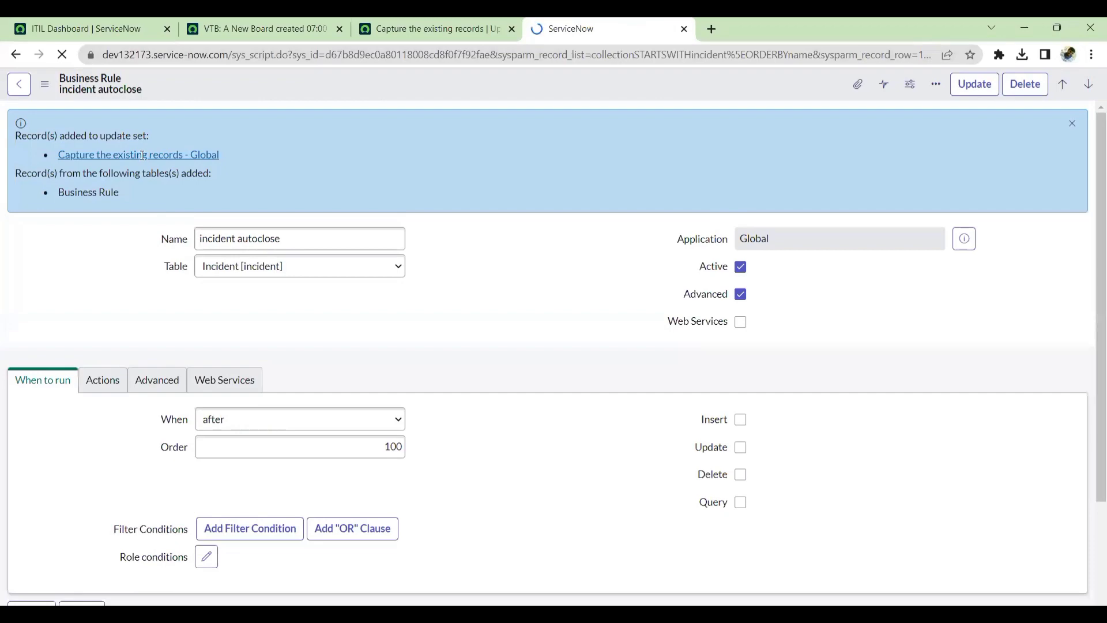
# Check the Capture the existing records update set's customer updates.
pyautogui.click(448, 23)
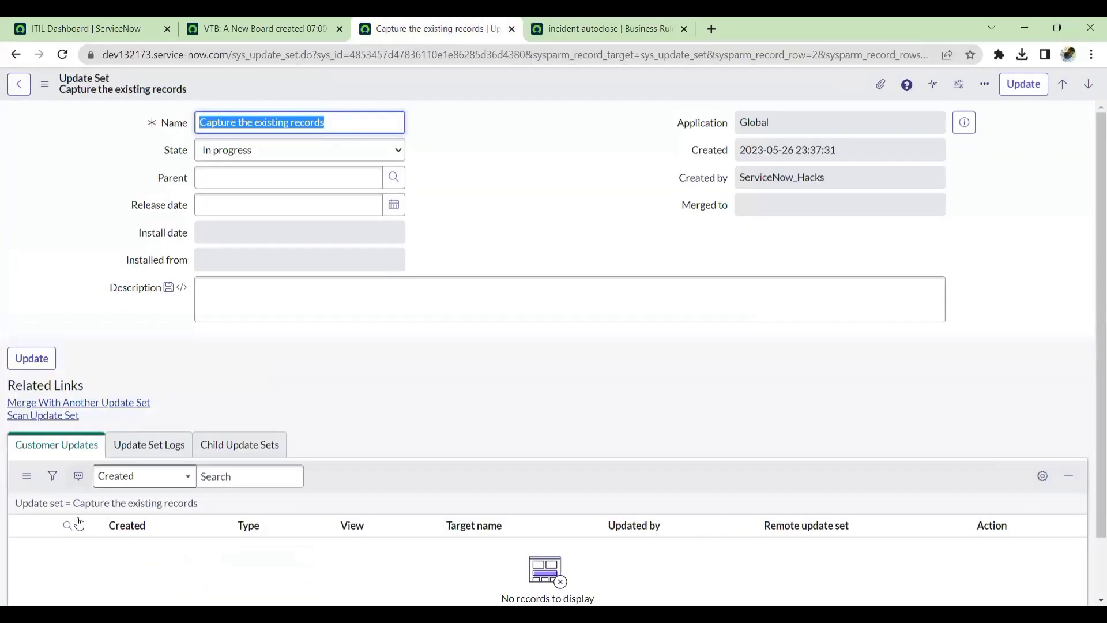
pyautogui.click(106, 504)
pyautogui.scroll(-2, 450, 354)
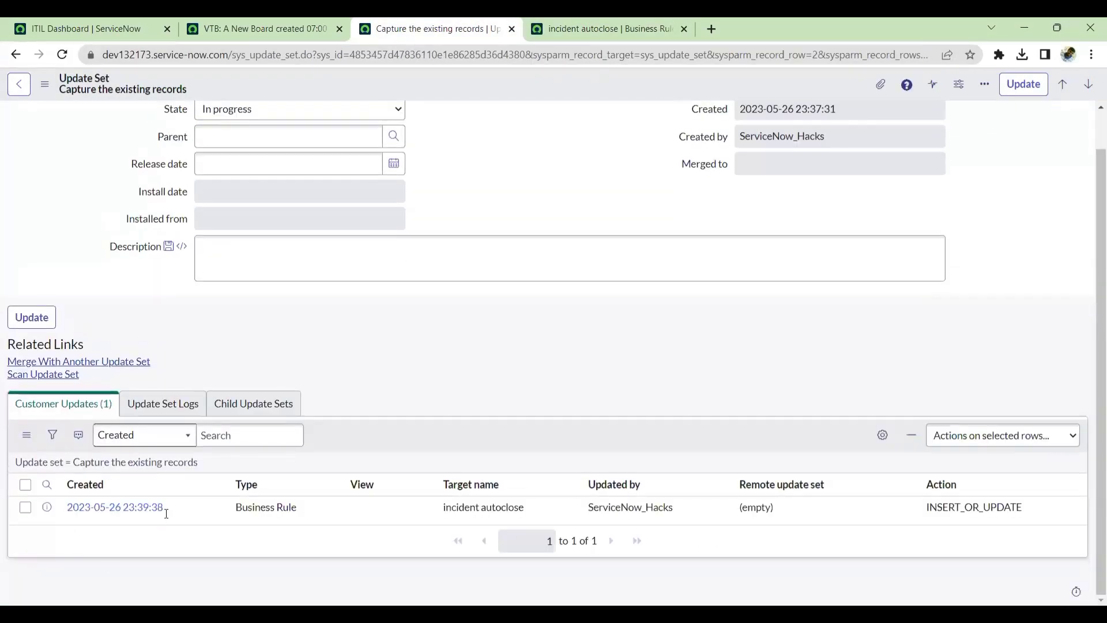
# Search the navigator for ui pol, open System UI Policies and the Hide for Daily Rotations policy.
pyautogui.click(218, 25)
pyautogui.click(77, 138)
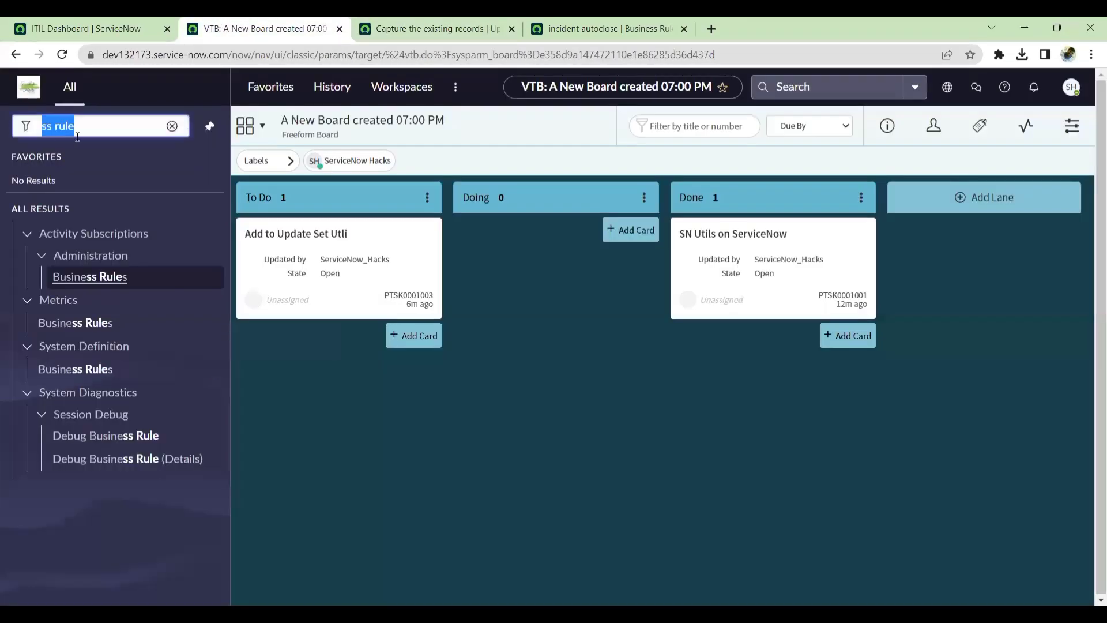
pyautogui.write('ui ac')
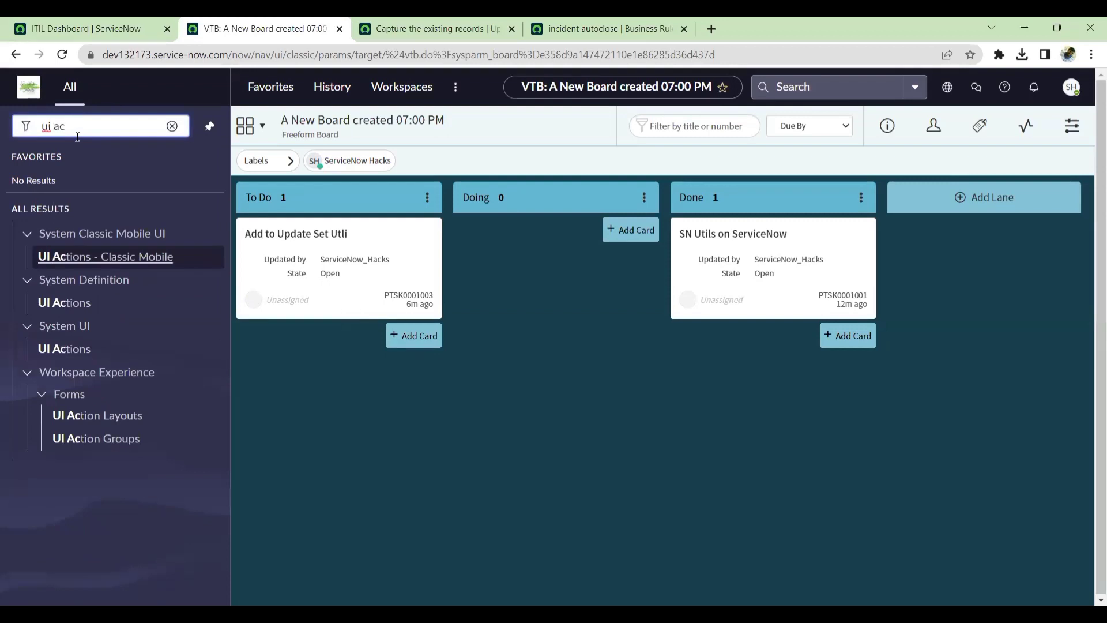
pyautogui.press('BackSpace')
pyautogui.press('BackSpace')
pyautogui.write('pol')
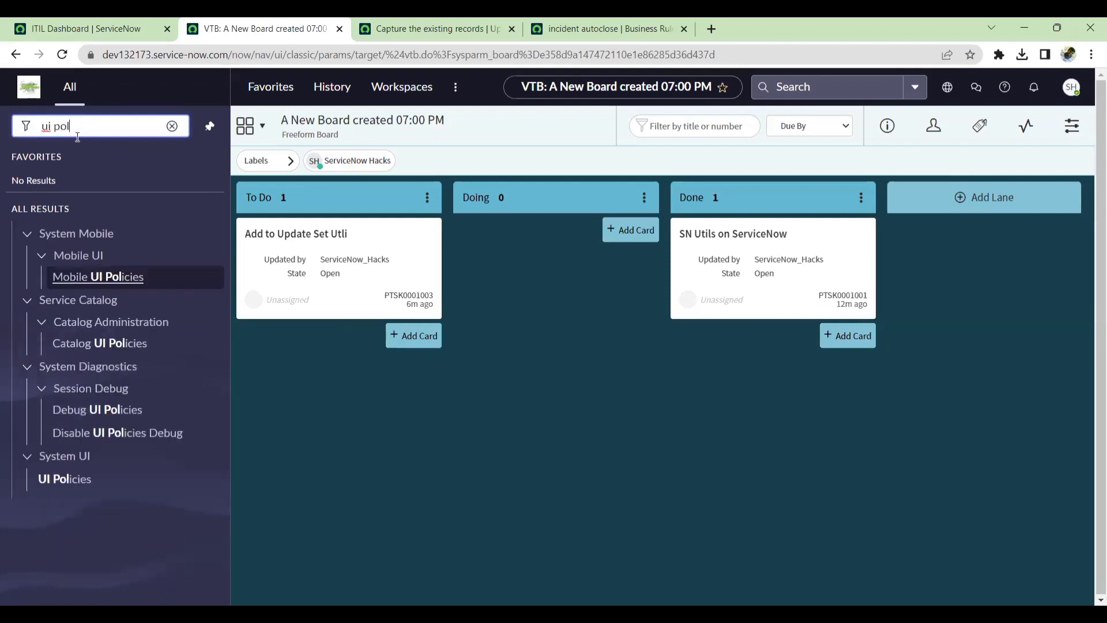
pyautogui.keyDown('ctrl'); pyautogui.click(66, 481); pyautogui.keyUp('ctrl')
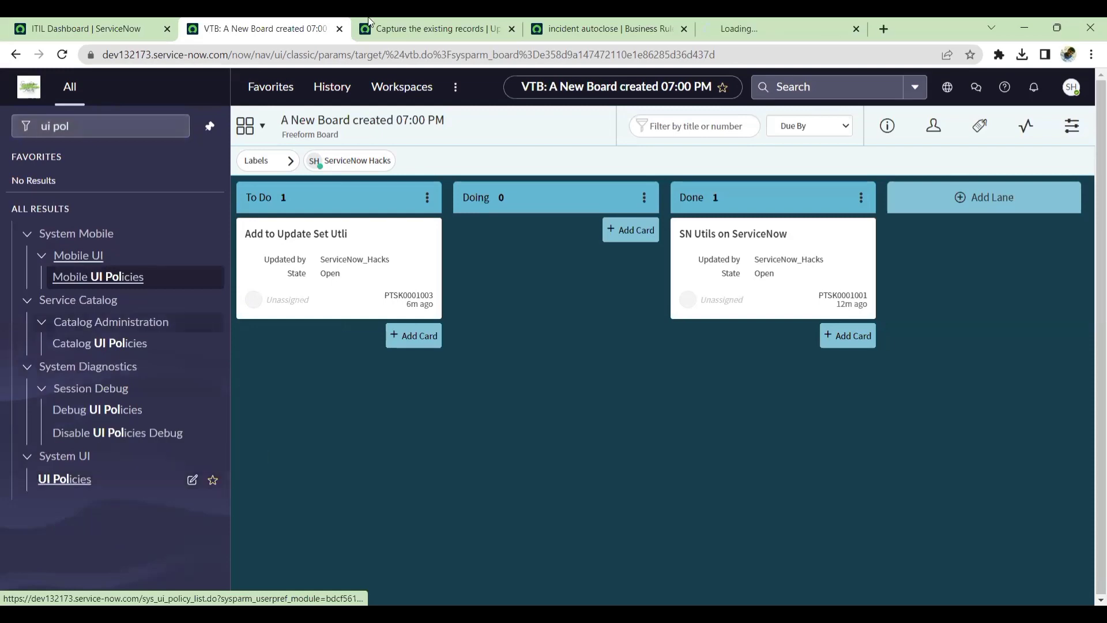
pyautogui.click(754, 26)
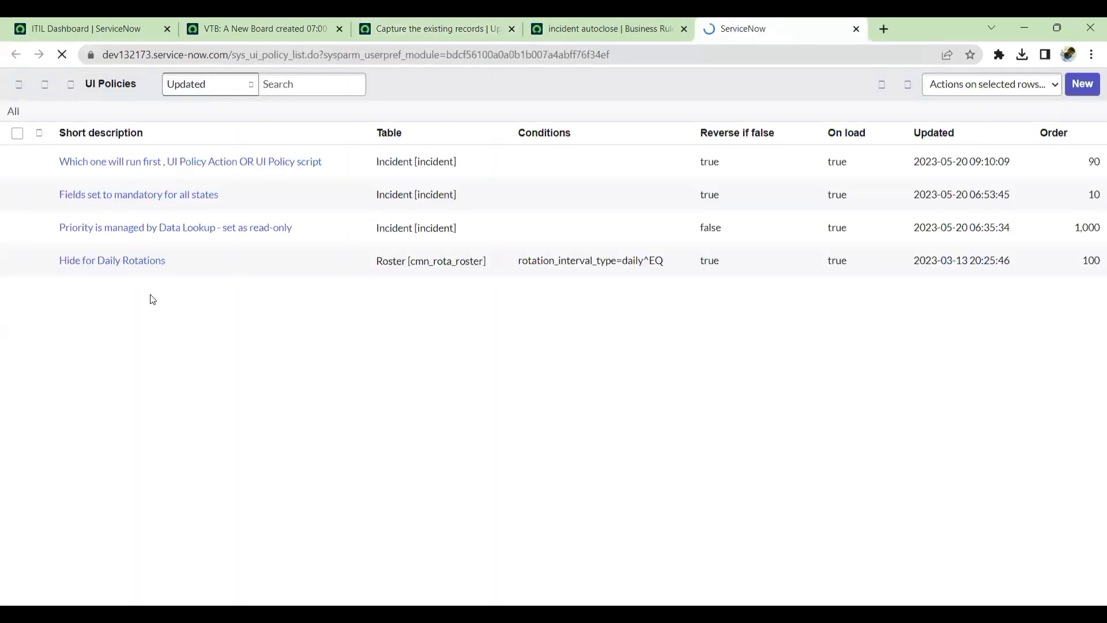
pyautogui.click(133, 298)
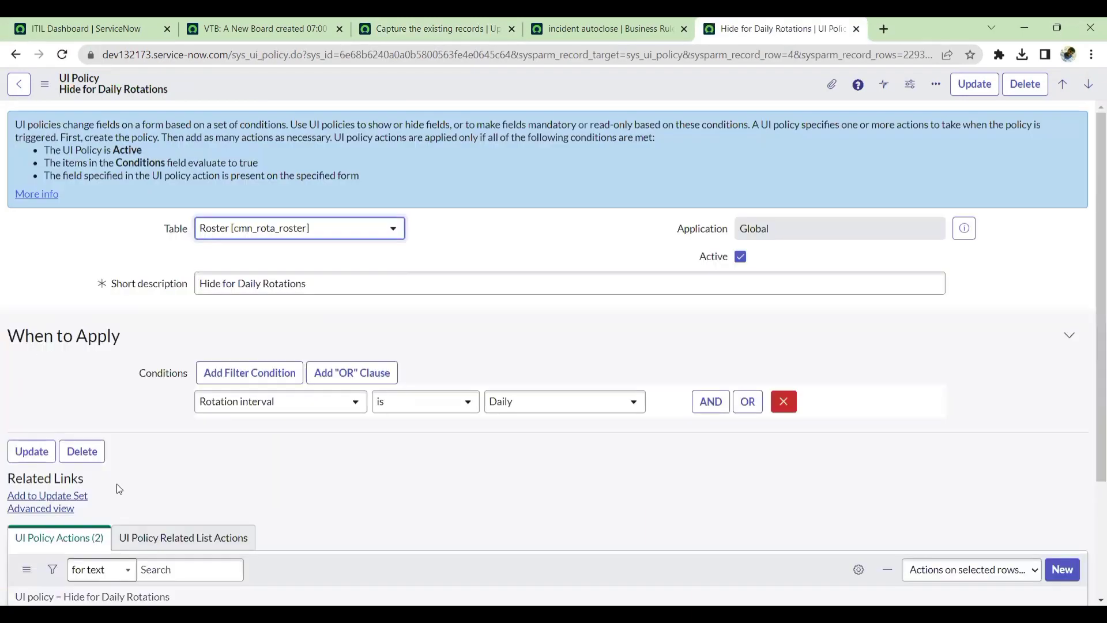
# Add the Hide for Daily Rotations UI policy to the update set, close its tab, and switch to the ITIL Dashboard.
pyautogui.click(71, 498)
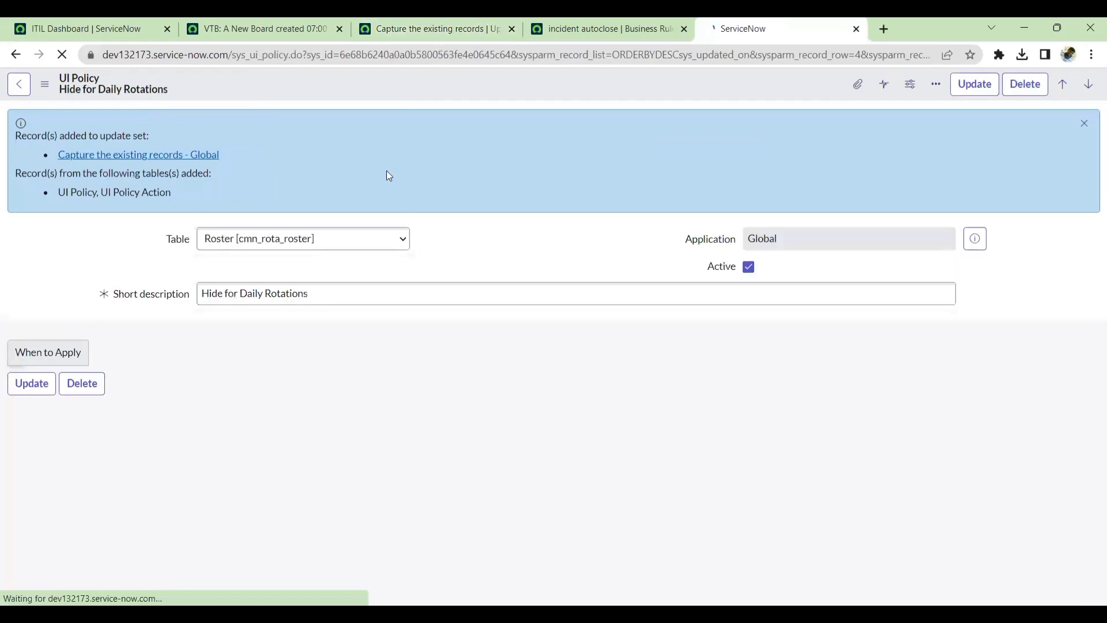
pyautogui.click(856, 29)
pyautogui.click(102, 23)
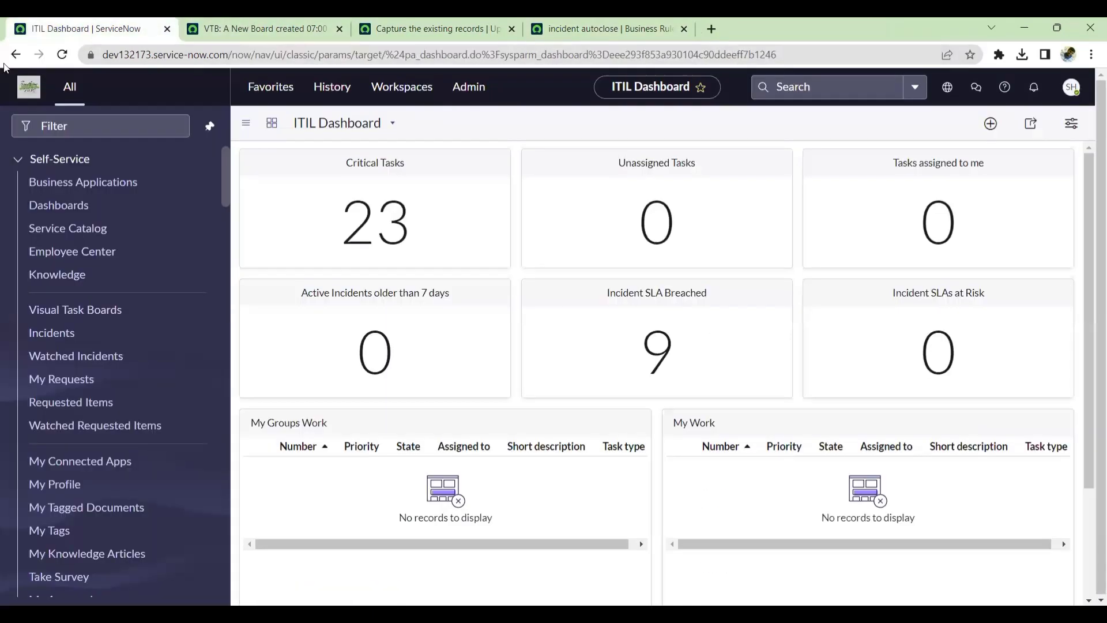
# Open the ITIL Dashboard's properties record and add the dashboard to the update set.
pyautogui.click(250, 126)
pyautogui.click(274, 174)
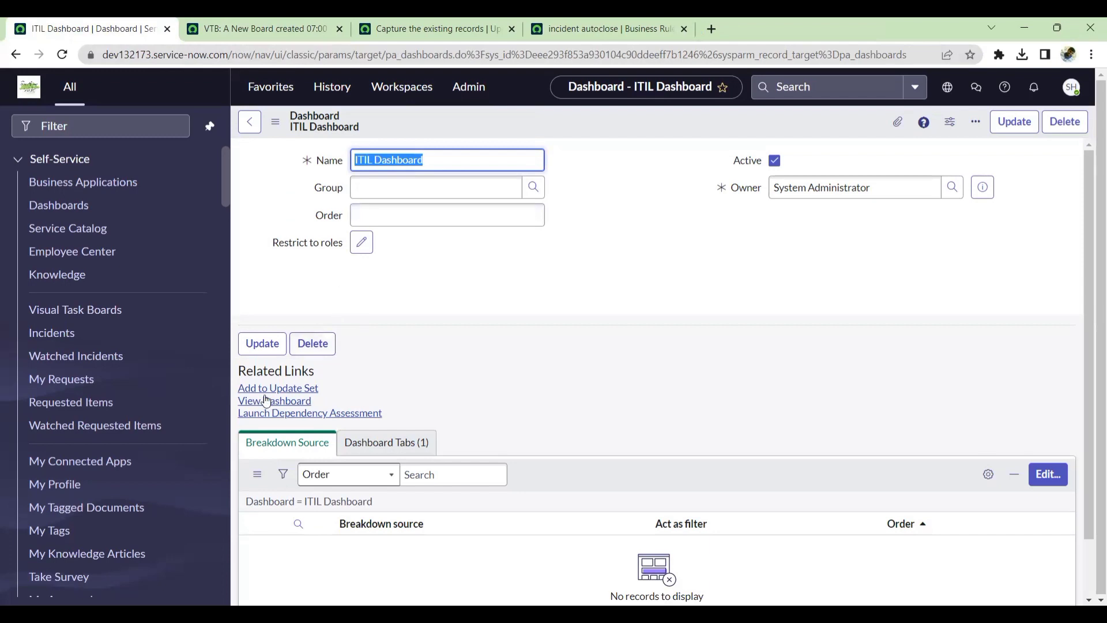
pyautogui.click(296, 389)
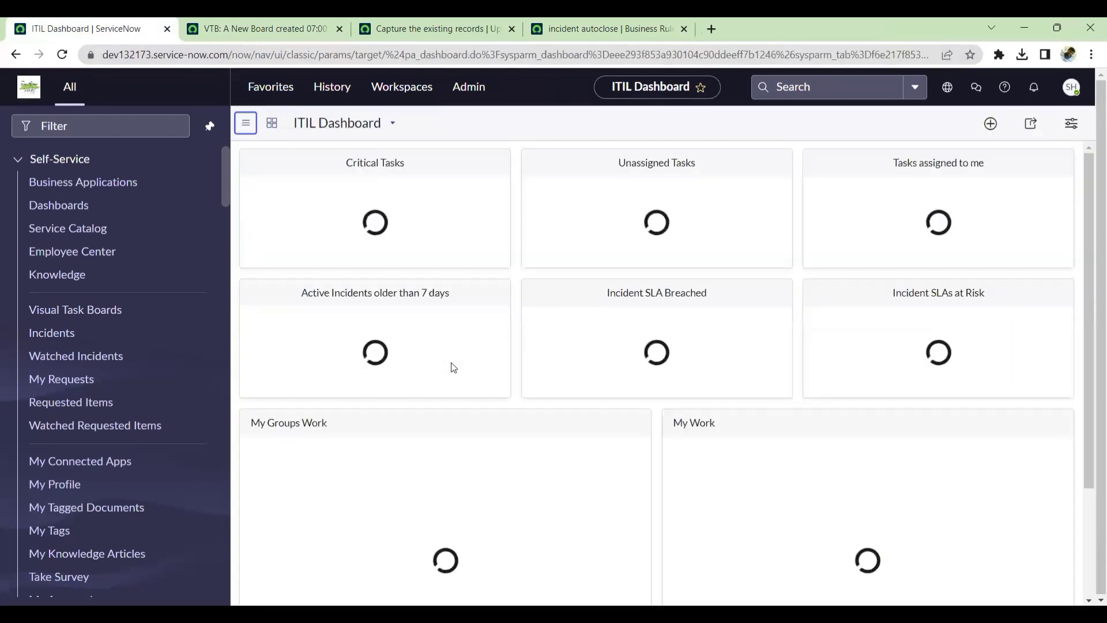
# Review the Capture the existing records update set's customer updates for the added dashboard records.
pyautogui.click(421, 24)
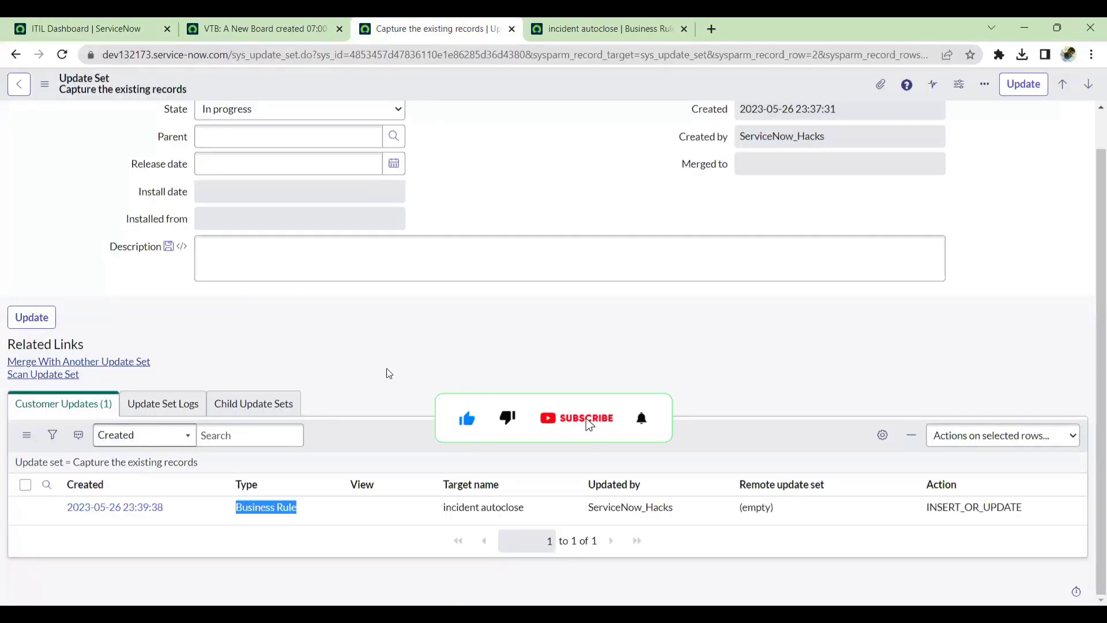
pyautogui.scroll(-8, 322, 231)
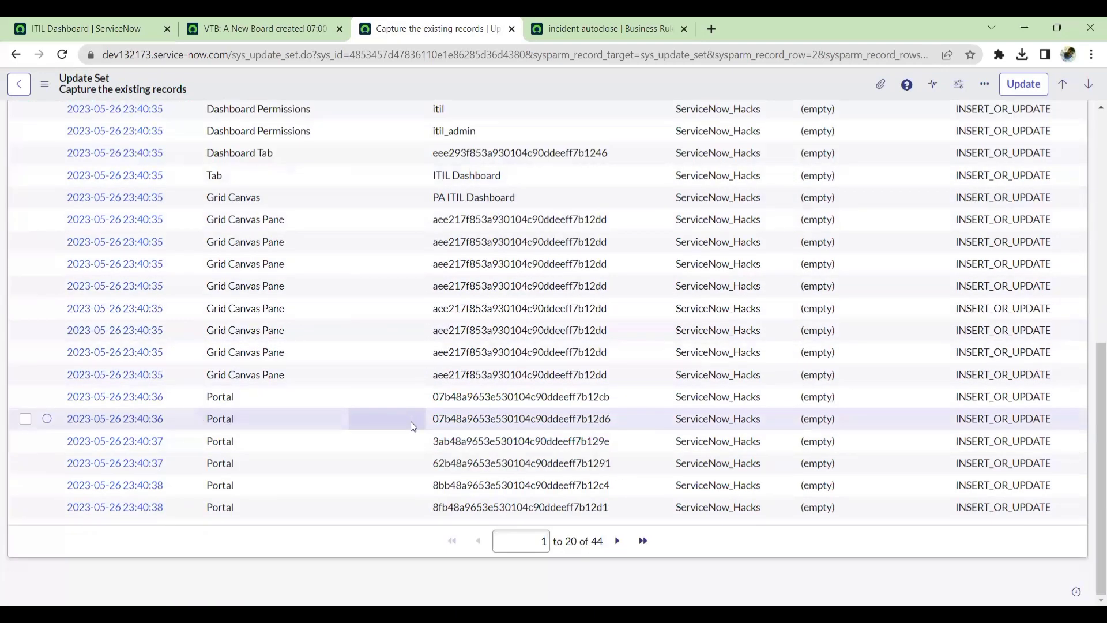
pyautogui.scroll(8, 483, 178)
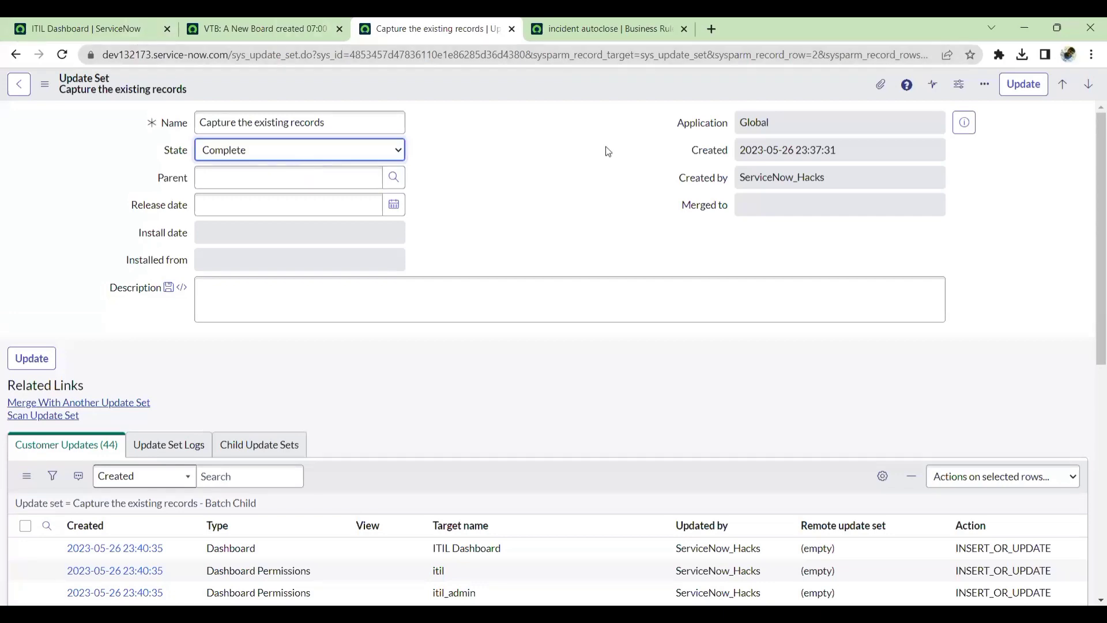
# Switch to the visual task board and move the Add to Update Set Utli card into the Done lane.
pyautogui.click(259, 29)
pyautogui.moveTo(295, 239); pyautogui.dragTo(717, 488)
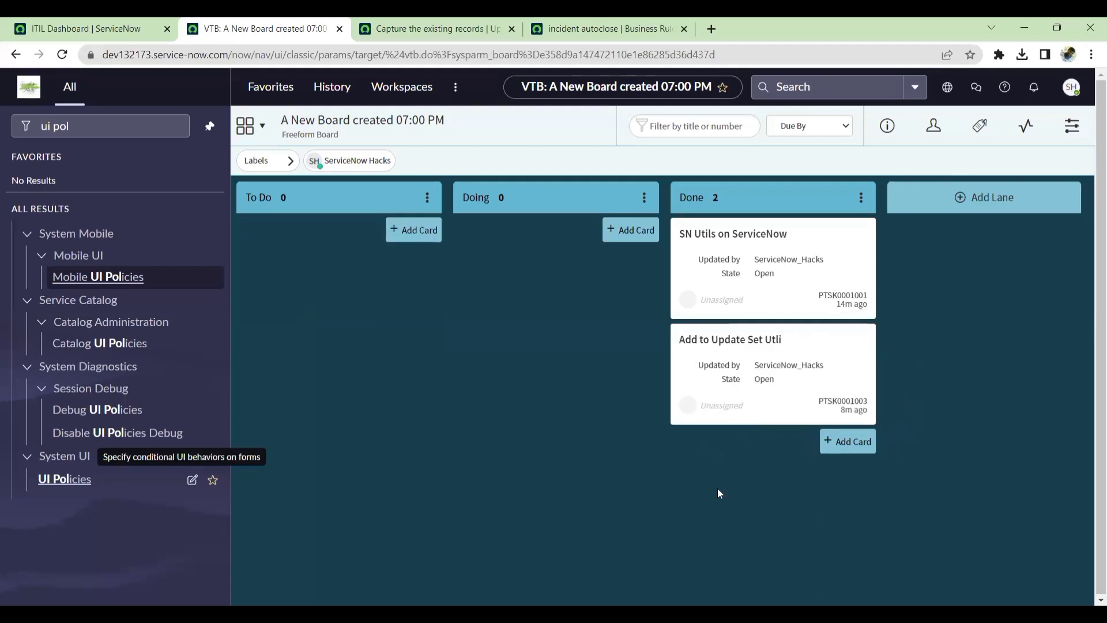